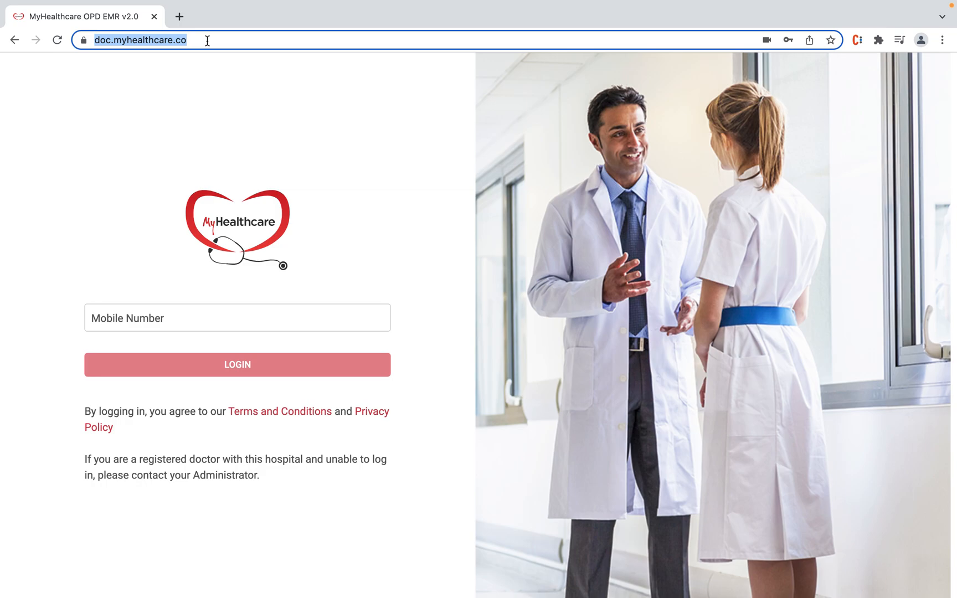
Step: Sign in as the doctor with the saved mobile number and the 4-digit PIN
{"action": "left_click", "coordinate": [251, 318]}
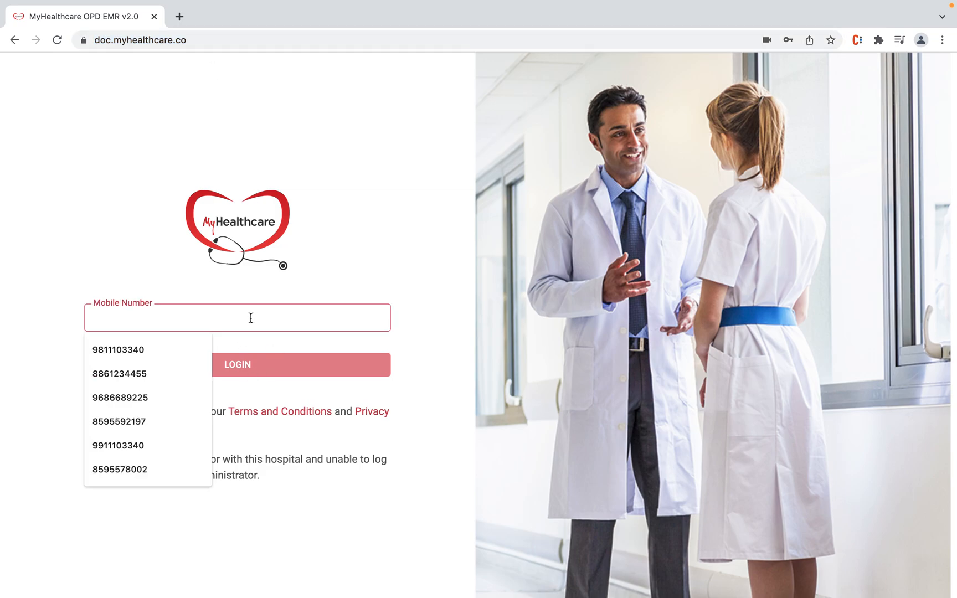
{"action": "left_click", "coordinate": [302, 372]}
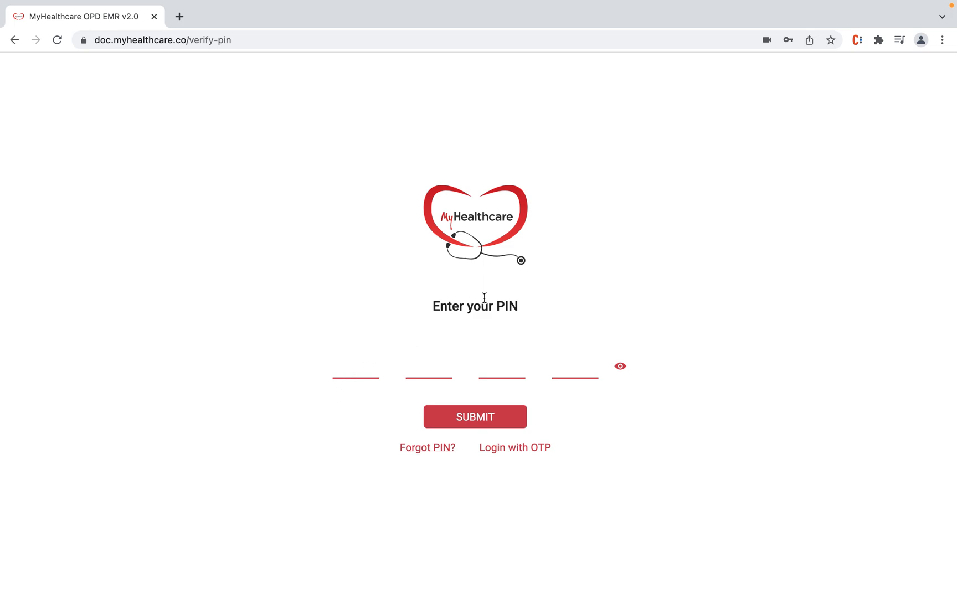
{"action": "type", "text": "1234"}
{"action": "left_click", "coordinate": [498, 420]}
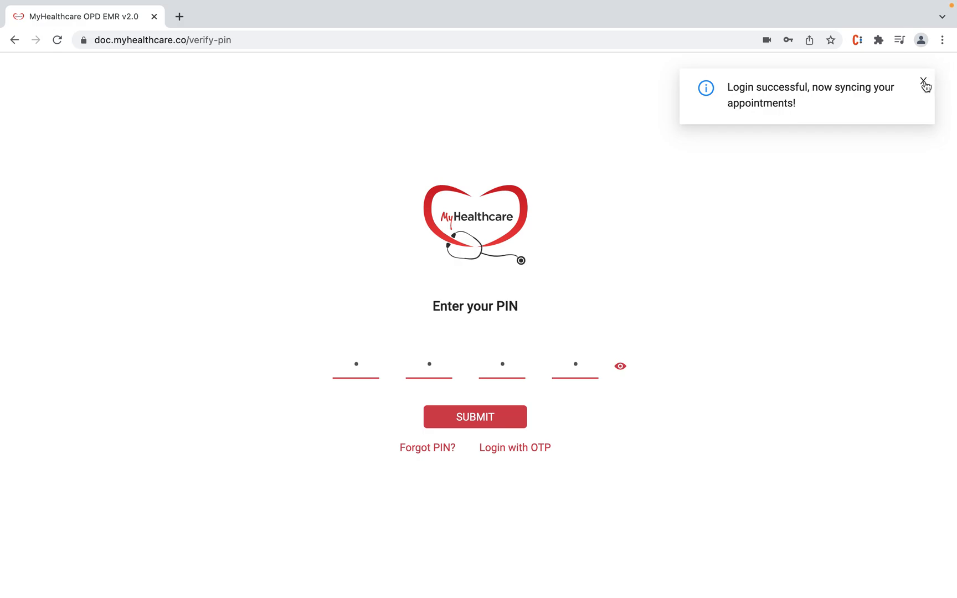
Step: Decline the password-save prompt and open the 11:40 AM patient from the ReLiva VC worklist
{"action": "left_click", "coordinate": [723, 228]}
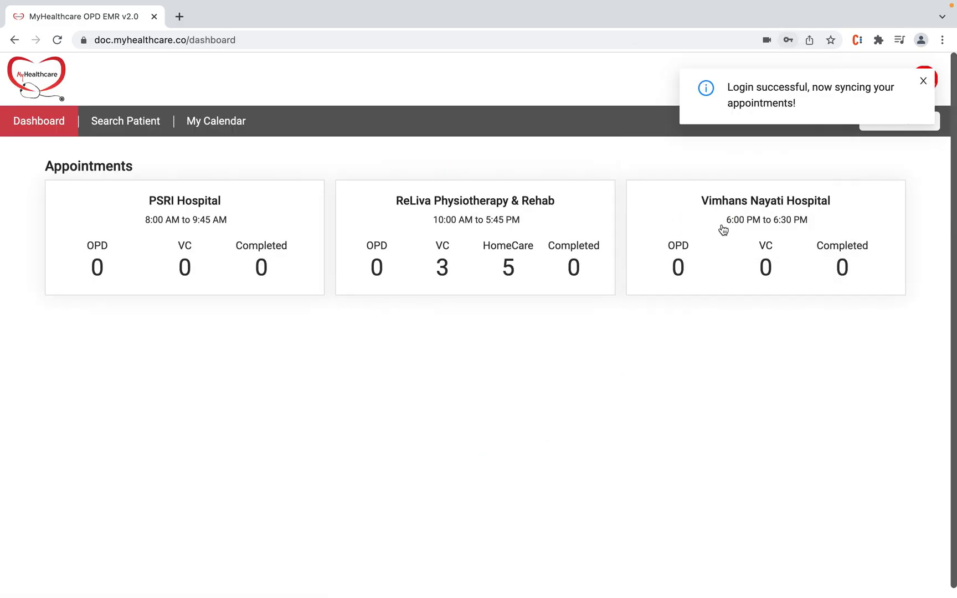
{"action": "left_click", "coordinate": [452, 247]}
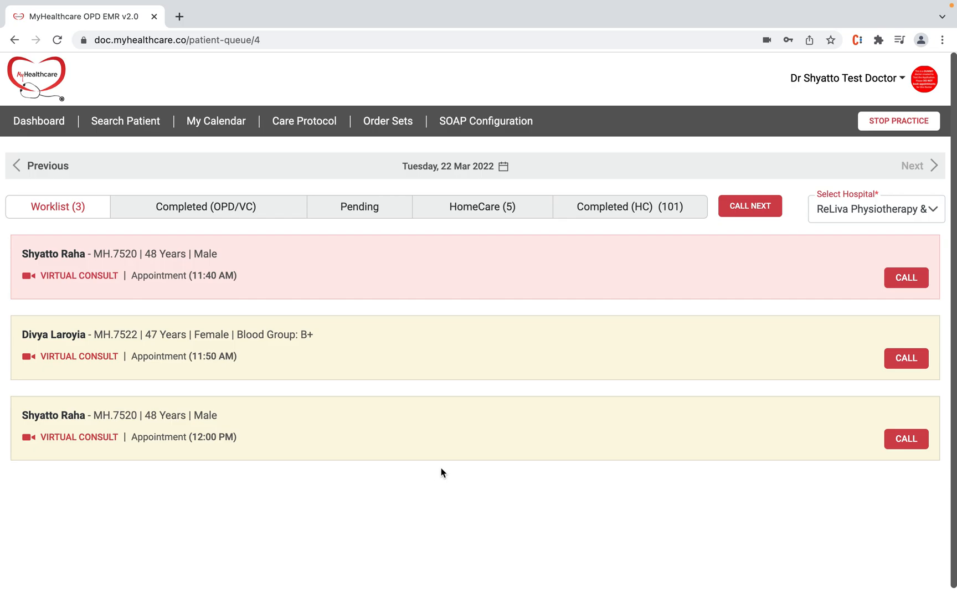
{"action": "left_click", "coordinate": [794, 262]}
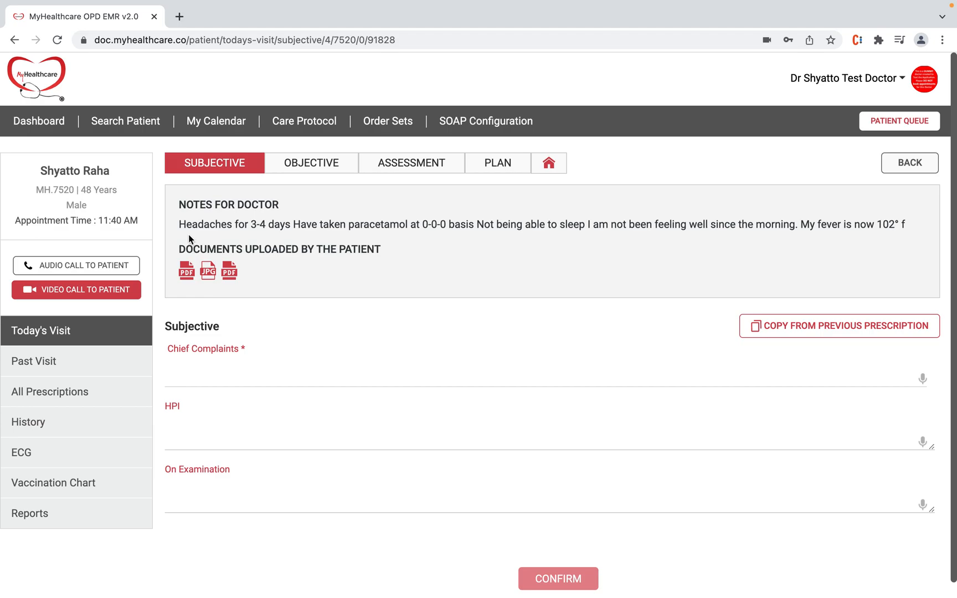
{"action": "left_click_drag", "start_coordinate": [179, 224], "coordinate": [439, 225]}
{"action": "left_click", "coordinate": [414, 262]}
{"action": "left_click", "coordinate": [187, 271]}
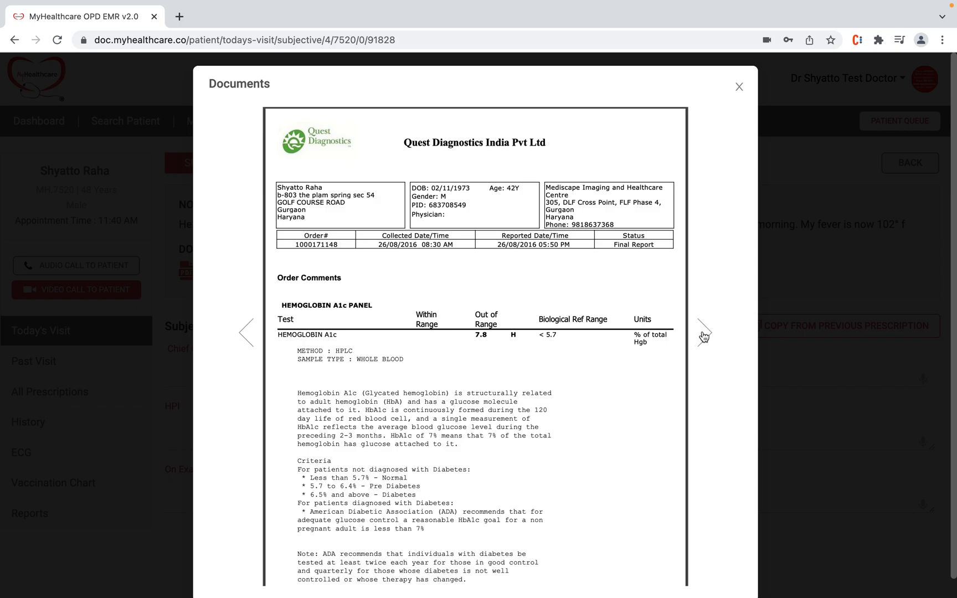
{"action": "left_click", "coordinate": [703, 336]}
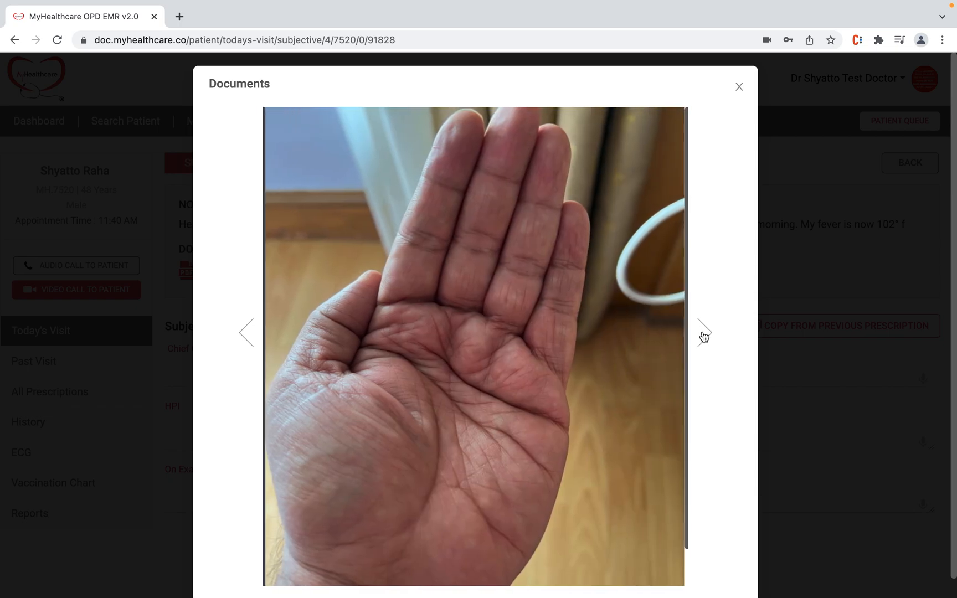
{"action": "left_click", "coordinate": [740, 88]}
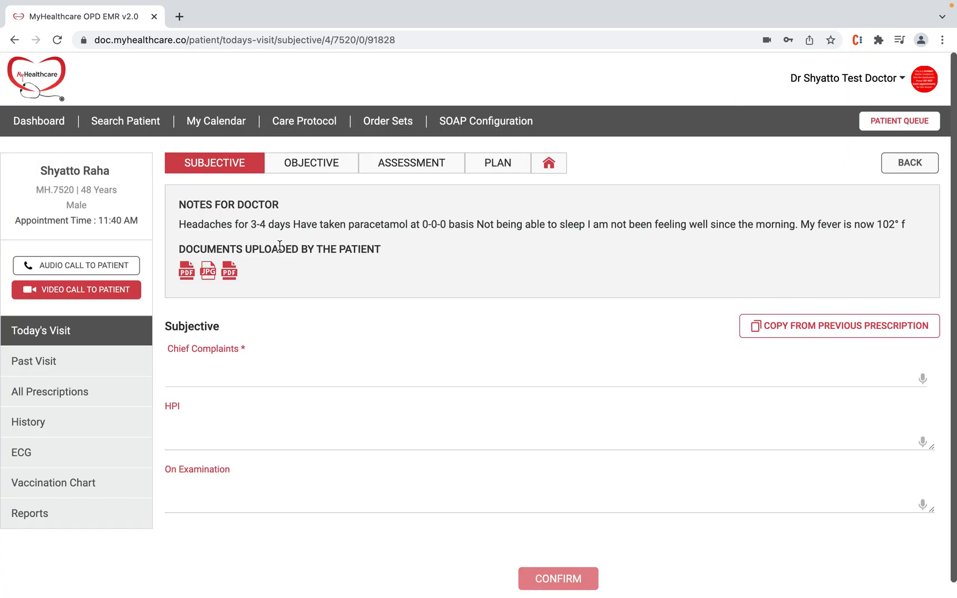
{"action": "left_click", "coordinate": [70, 294]}
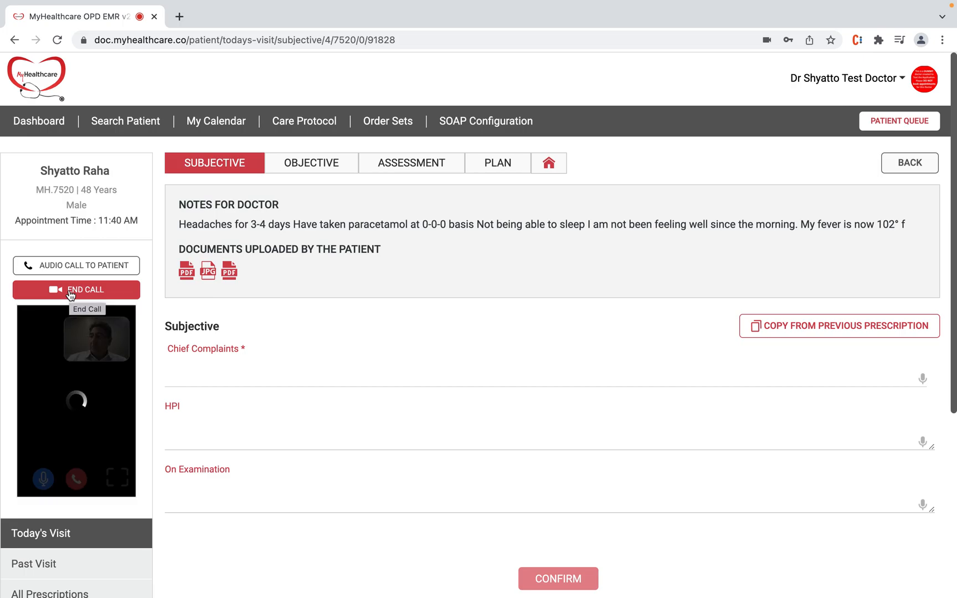
{"action": "left_click", "coordinate": [44, 480]}
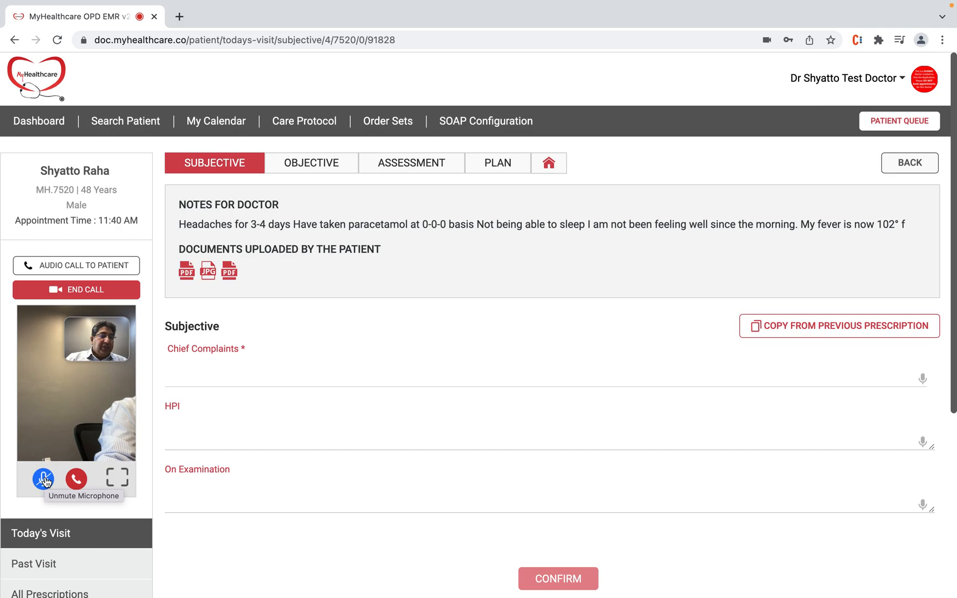
{"action": "left_click", "coordinate": [114, 486]}
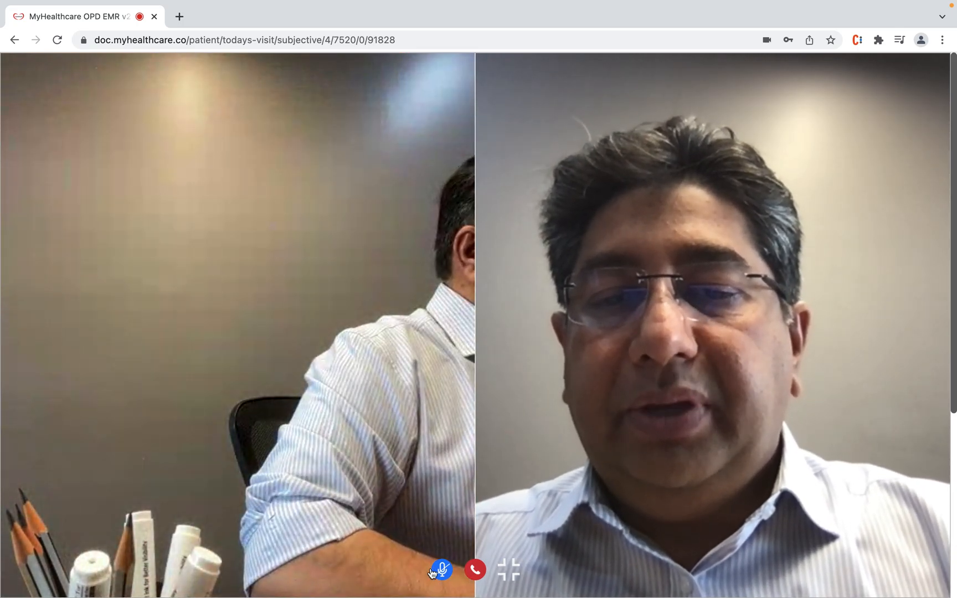
{"action": "left_click", "coordinate": [514, 572]}
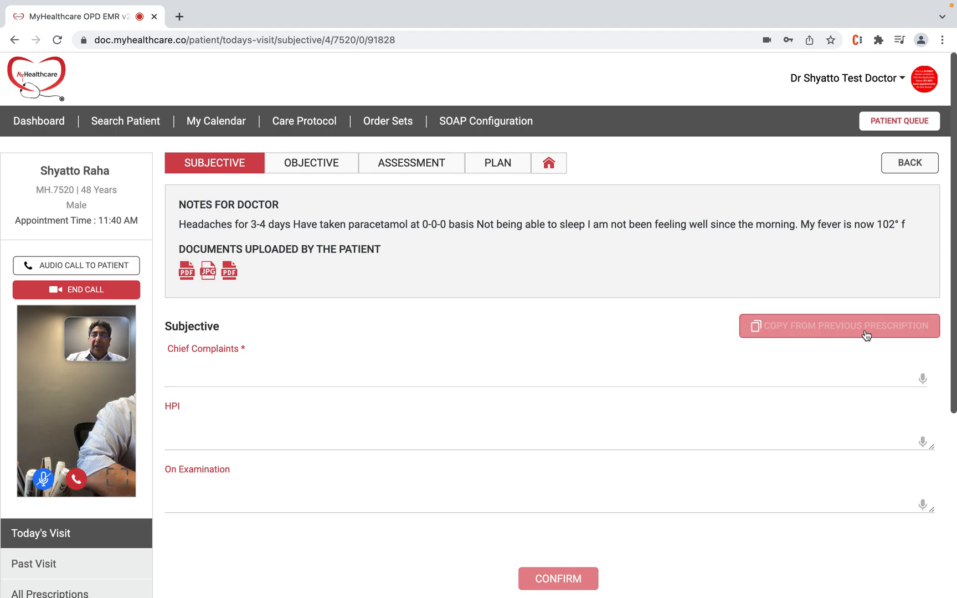
{"action": "left_click", "coordinate": [76, 479]}
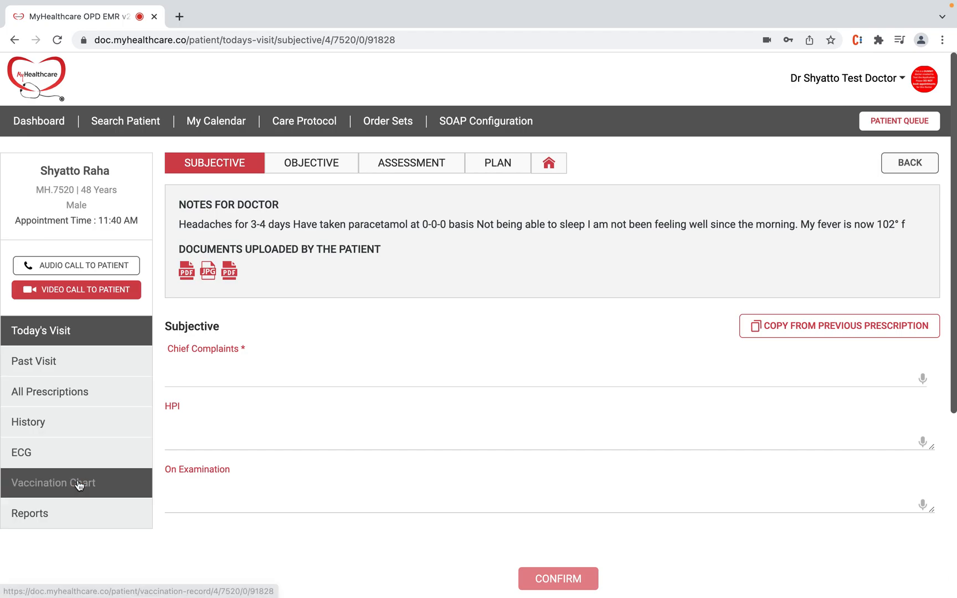
{"action": "left_click", "coordinate": [840, 330]}
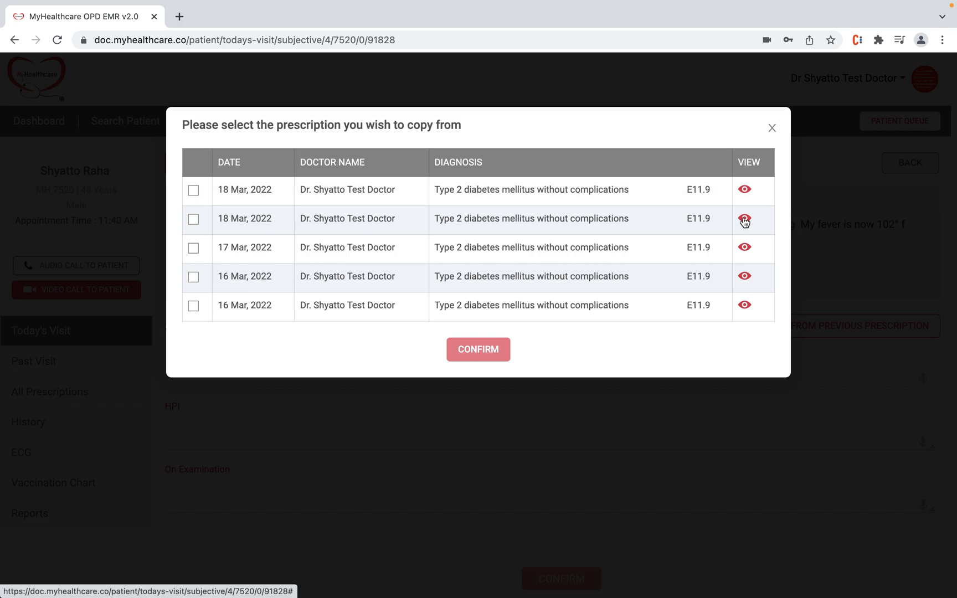
{"action": "left_click", "coordinate": [194, 221]}
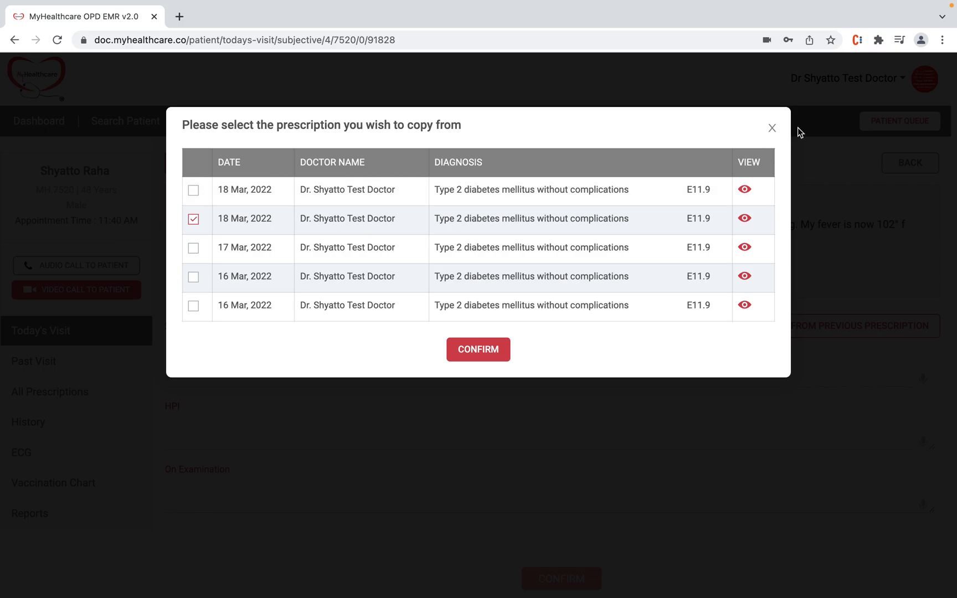
{"action": "left_click", "coordinate": [773, 130]}
{"action": "scroll", "coordinate": [585, 344], "scroll_direction": "down", "scroll_amount": 1}
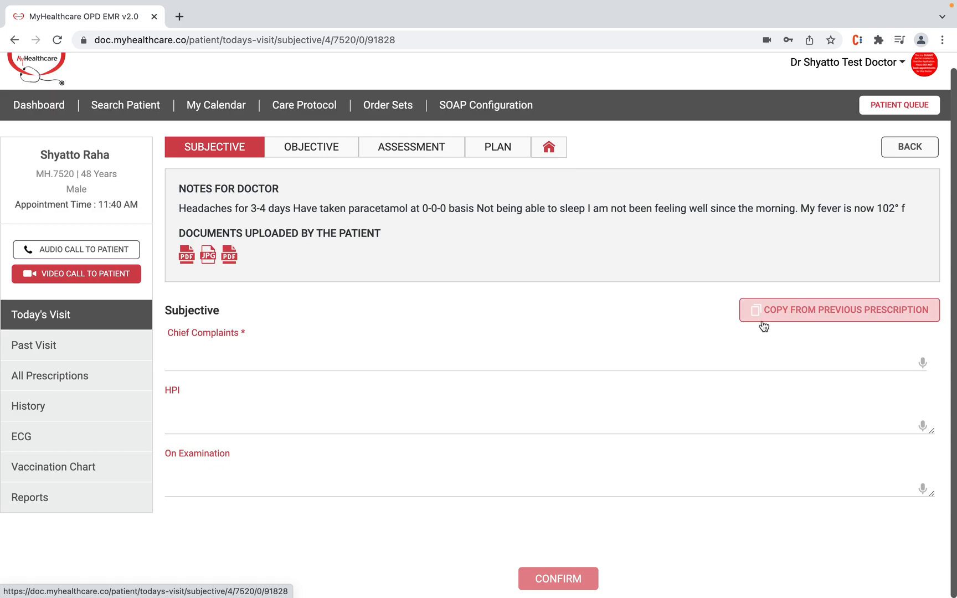
Step: Dictate four chief complaints, from a 6-day fever to past cardiomyopathy and angina, then begin the HPI
{"action": "left_click", "coordinate": [924, 364]}
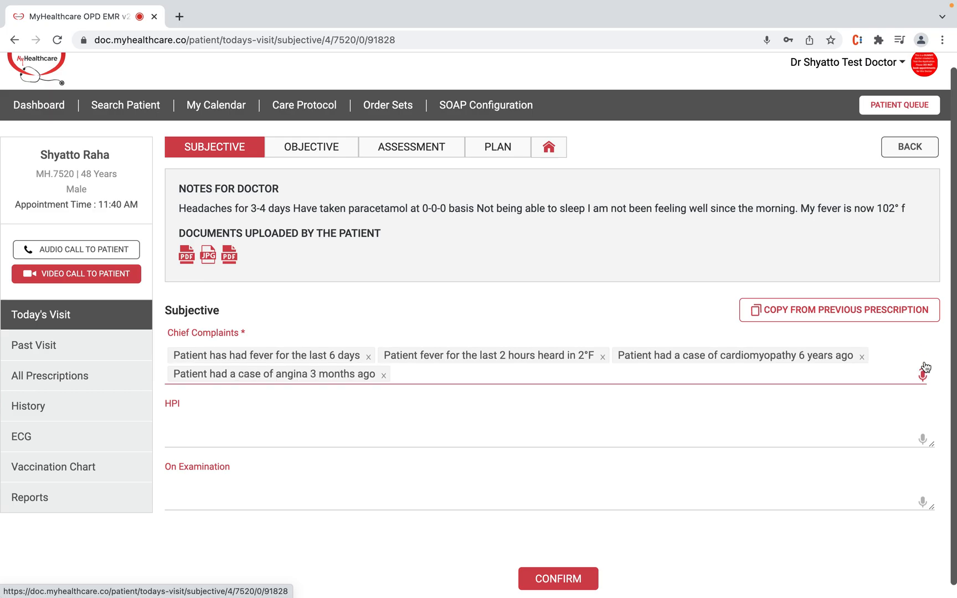
{"action": "left_click", "coordinate": [923, 377]}
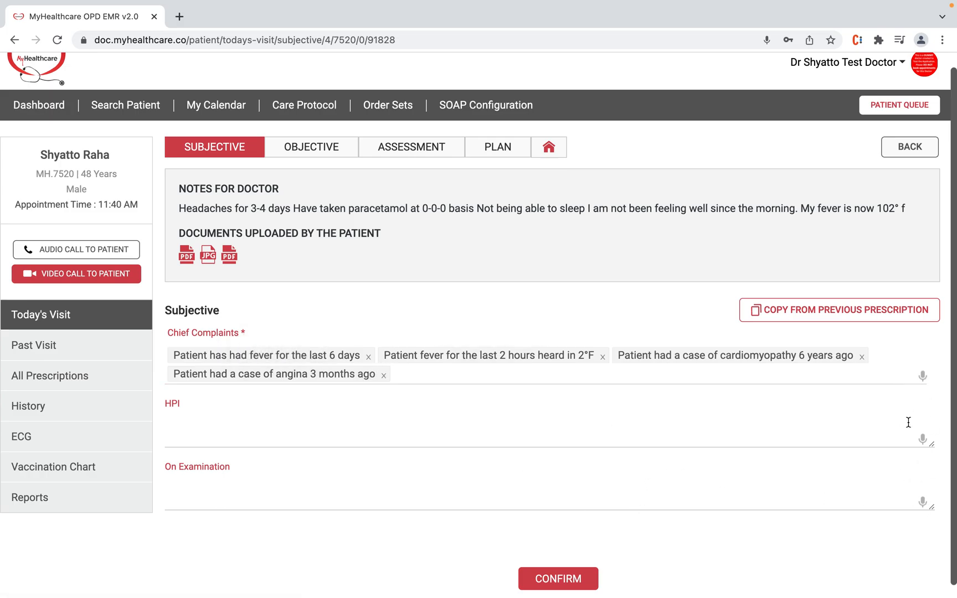
{"action": "scroll", "coordinate": [318, 510], "scroll_direction": "down", "scroll_amount": 1}
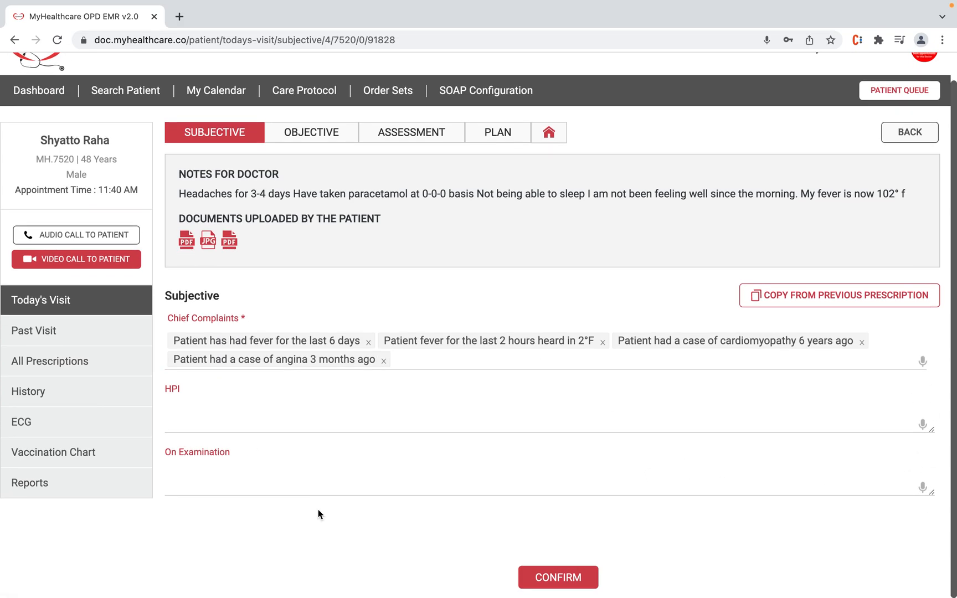
{"action": "left_click", "coordinate": [253, 489]}
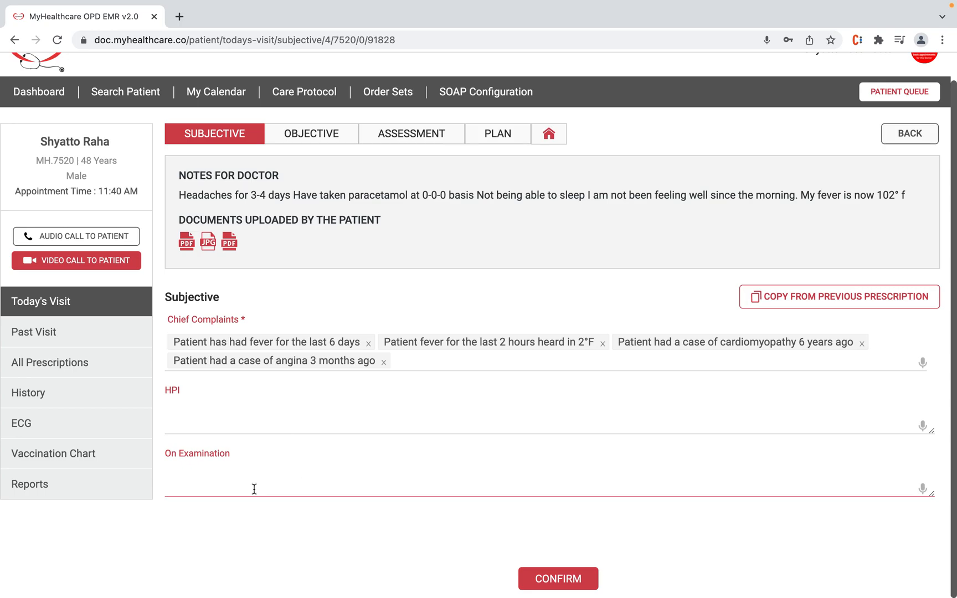
{"action": "left_click", "coordinate": [235, 420]}
Step: Finish the HPI entry, save the Subjective notes and scroll through the Objective Key Findings
{"action": "type", "text": "None"}
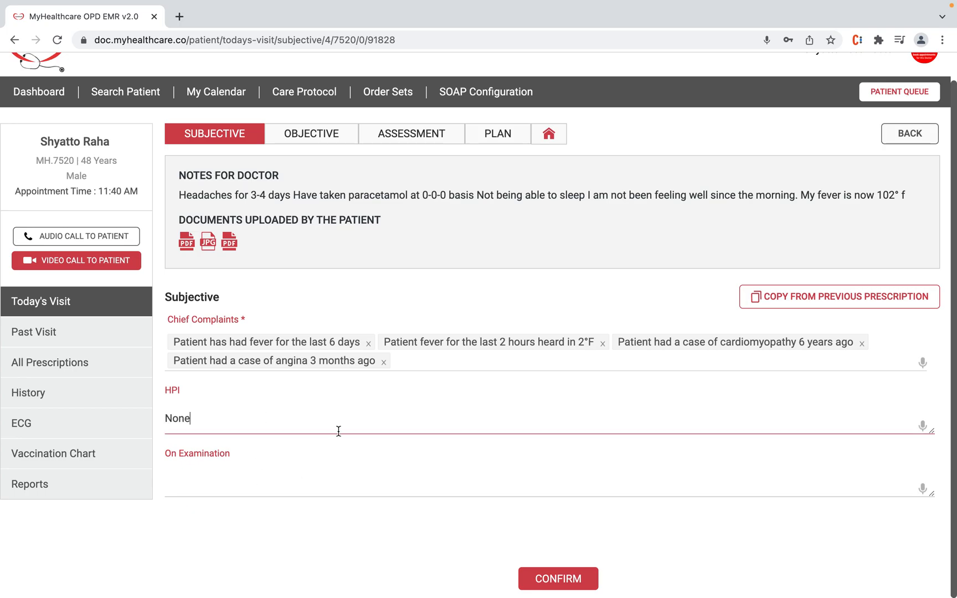
{"action": "left_click", "coordinate": [570, 580]}
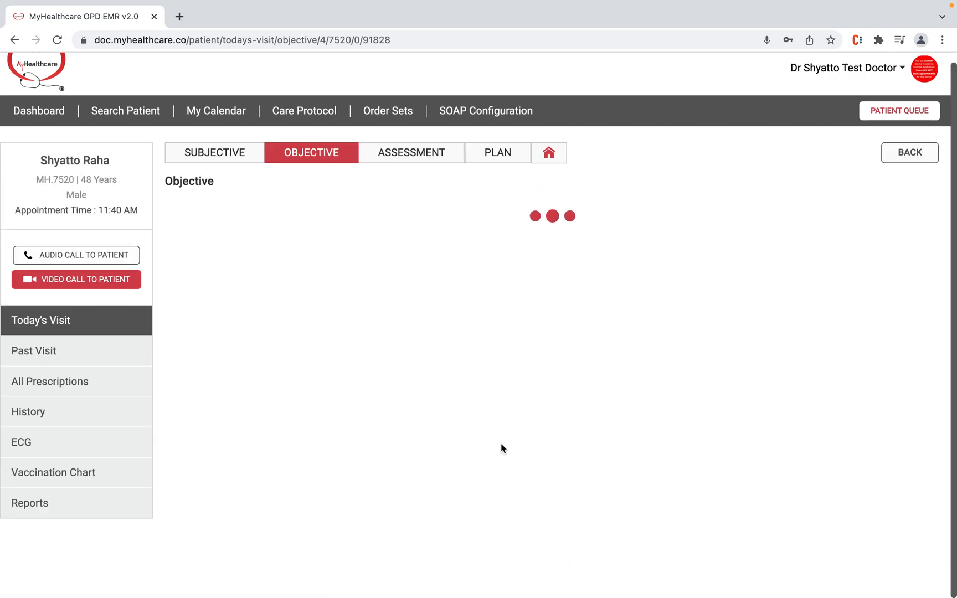
{"action": "scroll", "coordinate": [502, 388], "scroll_direction": "down", "scroll_amount": 1}
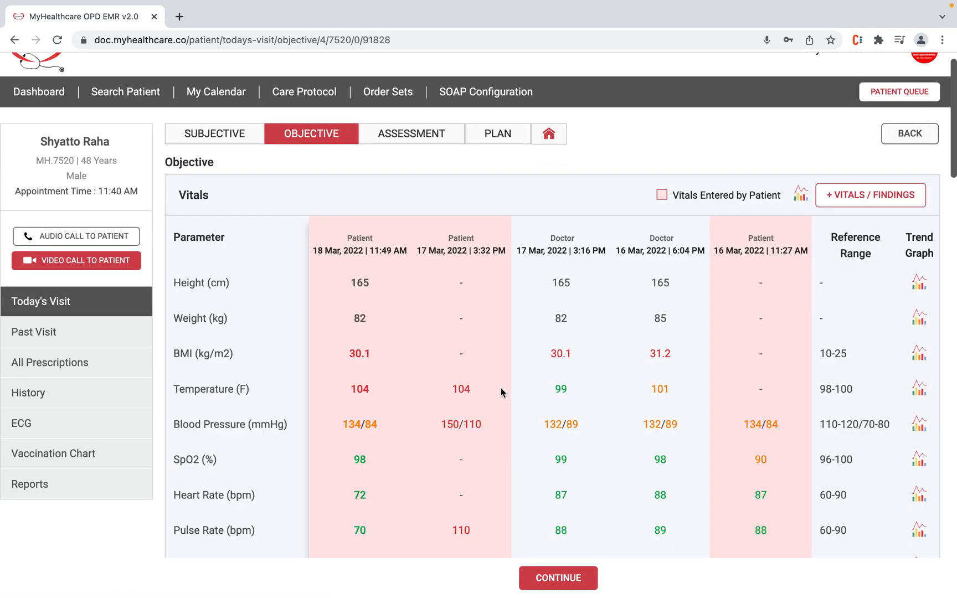
{"action": "scroll", "coordinate": [725, 419], "scroll_direction": "down", "scroll_amount": 3}
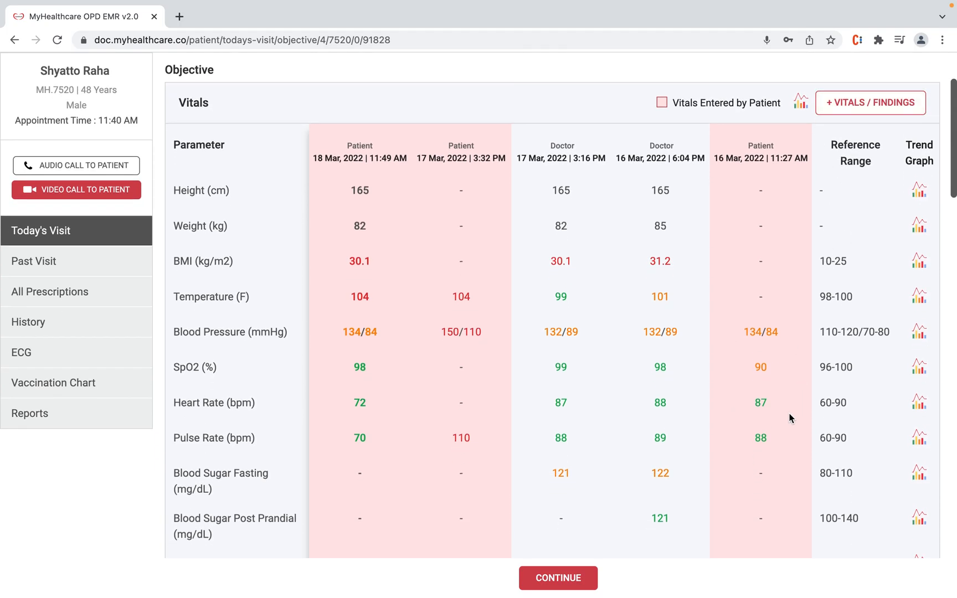
{"action": "scroll", "coordinate": [791, 418], "scroll_direction": "up", "scroll_amount": 2}
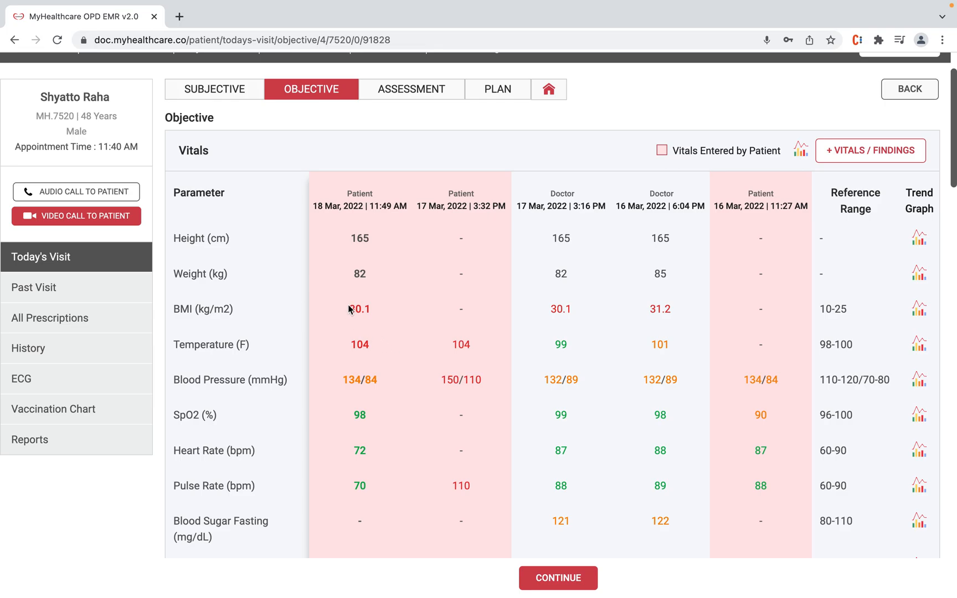
Step: Review the trend graphs for all the vitals, then close them
{"action": "left_click", "coordinate": [801, 150]}
{"action": "scroll", "coordinate": [392, 338], "scroll_direction": "down", "scroll_amount": 3}
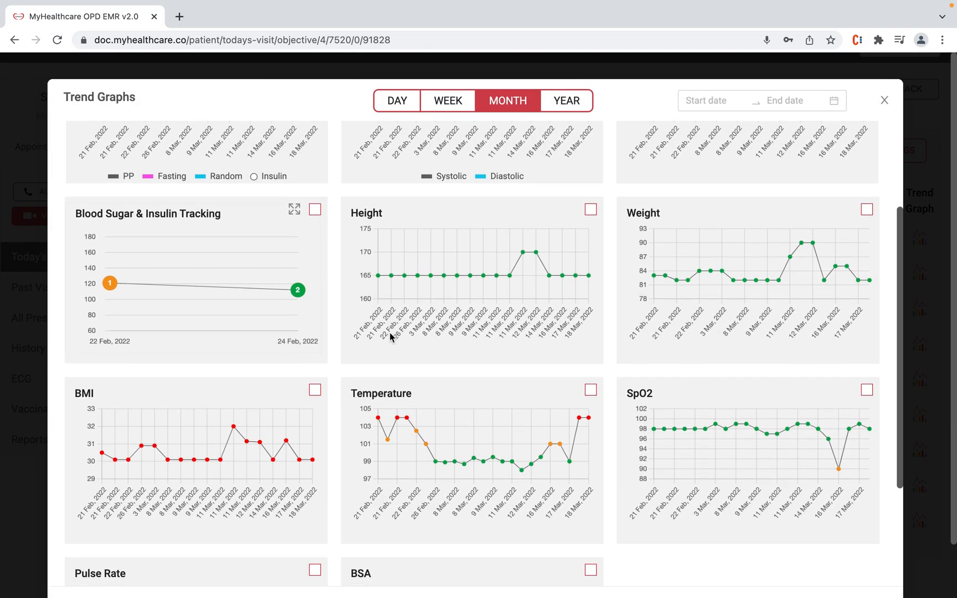
{"action": "scroll", "coordinate": [391, 338], "scroll_direction": "up", "scroll_amount": 3}
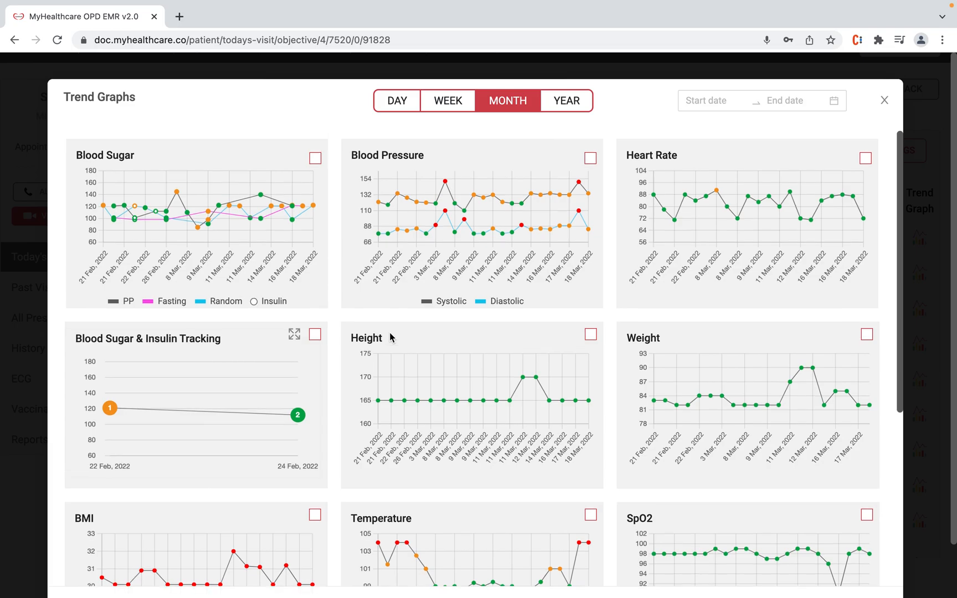
{"action": "left_click", "coordinate": [884, 100]}
Step: Review allergies, existing conditions and surgical history, then continue to the Assessment section
{"action": "scroll", "coordinate": [699, 299], "scroll_direction": "down", "scroll_amount": 4}
{"action": "scroll", "coordinate": [700, 298], "scroll_direction": "down", "scroll_amount": 10}
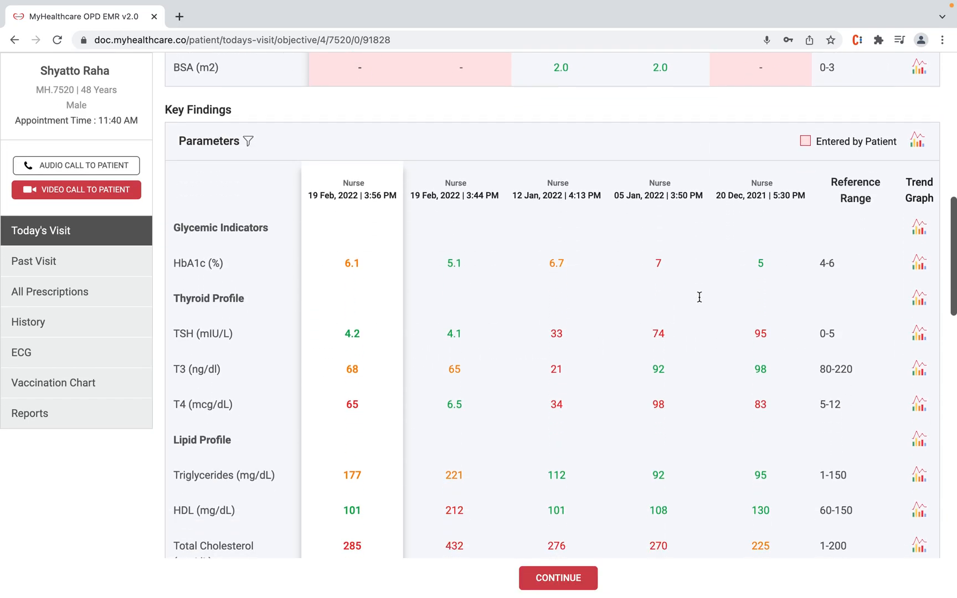
{"action": "scroll", "coordinate": [699, 301], "scroll_direction": "down", "scroll_amount": 16}
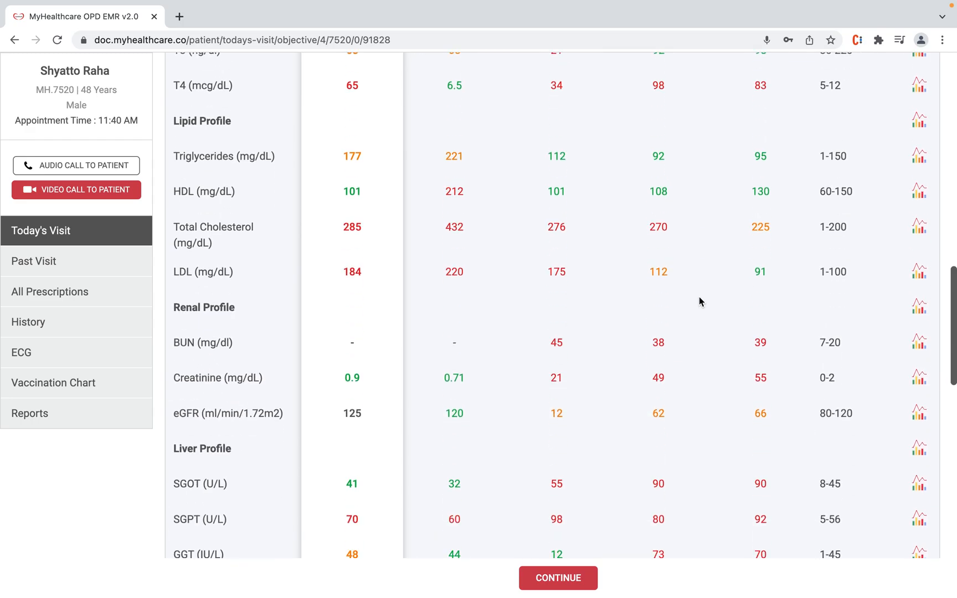
{"action": "scroll", "coordinate": [700, 302], "scroll_direction": "down", "scroll_amount": 8}
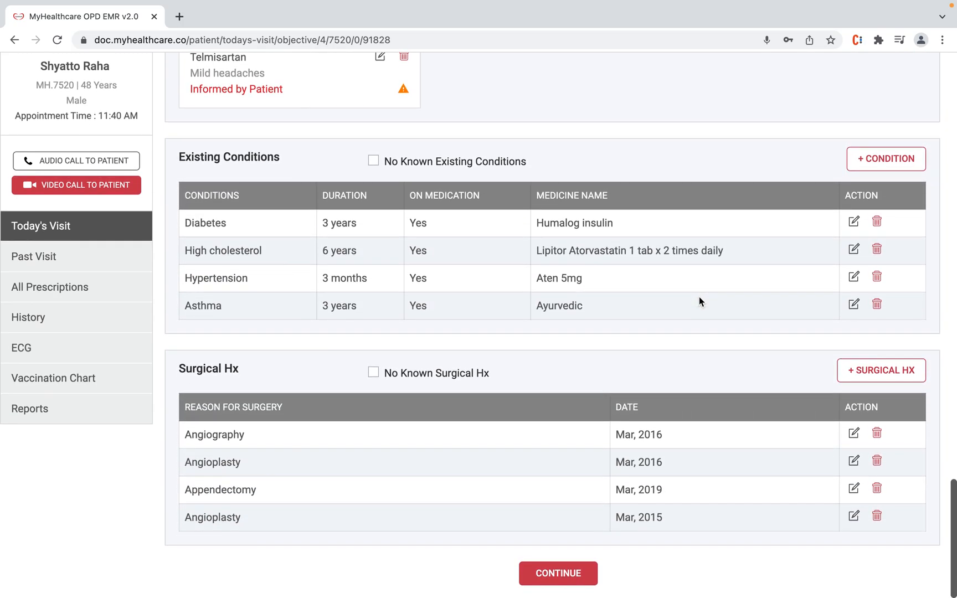
{"action": "left_click", "coordinate": [554, 578]}
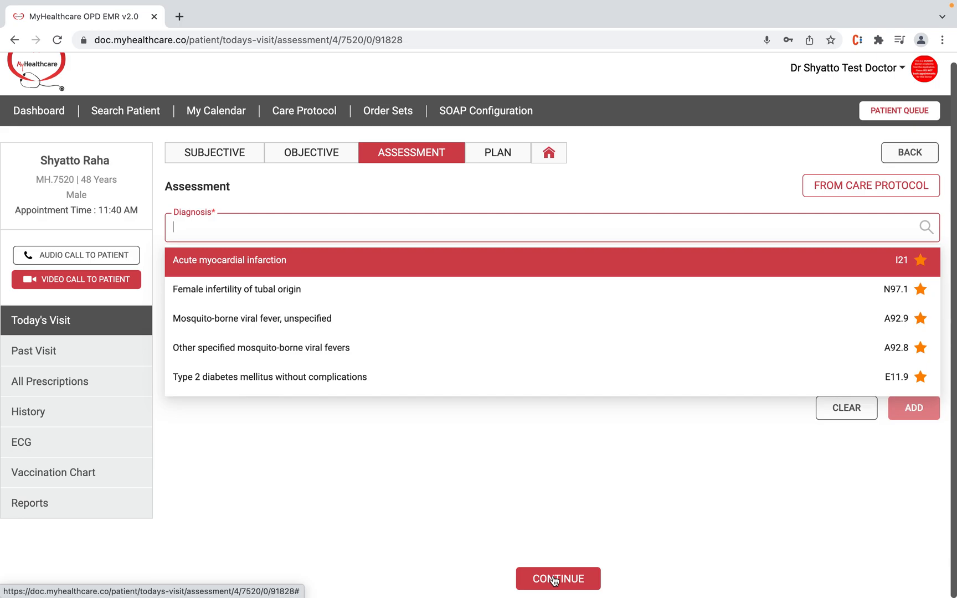
Step: Search 'Diabetes', select E11.9 Type 2 diabetes without complications, and confirm the 1st-consult protocol
{"action": "type", "text": "Dia"}
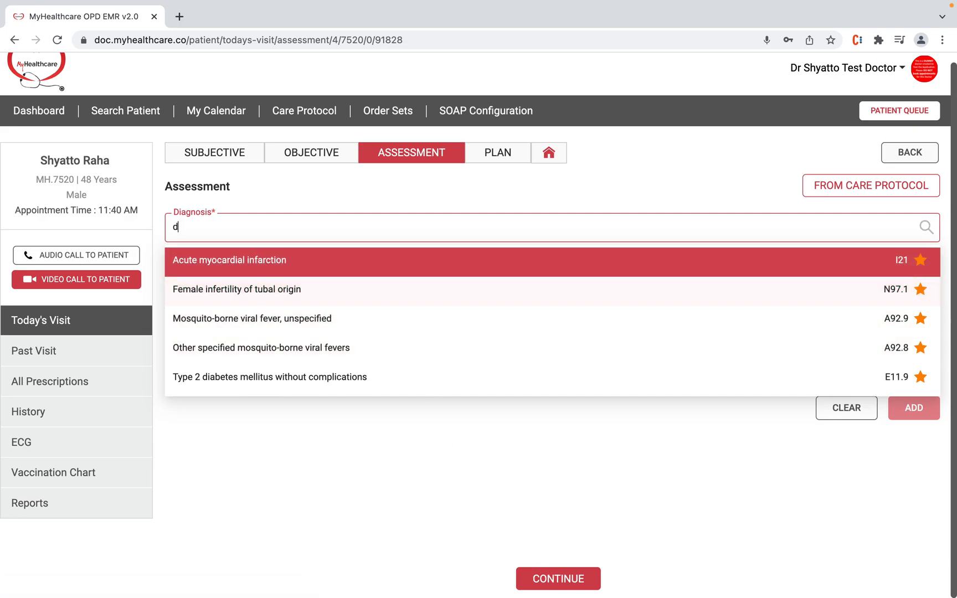
{"action": "type", "text": "betes"}
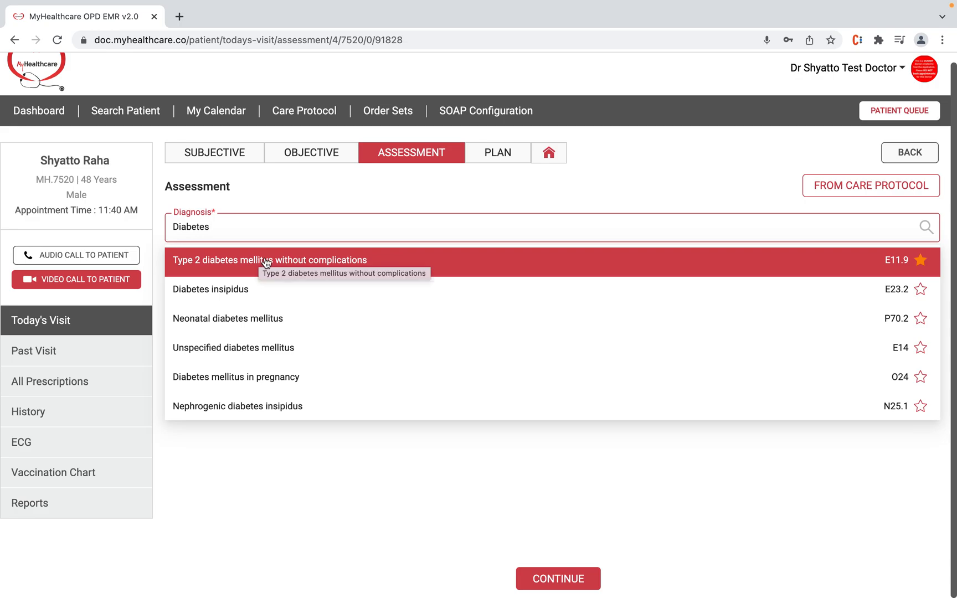
{"action": "left_click", "coordinate": [327, 259]}
{"action": "left_click", "coordinate": [499, 185]}
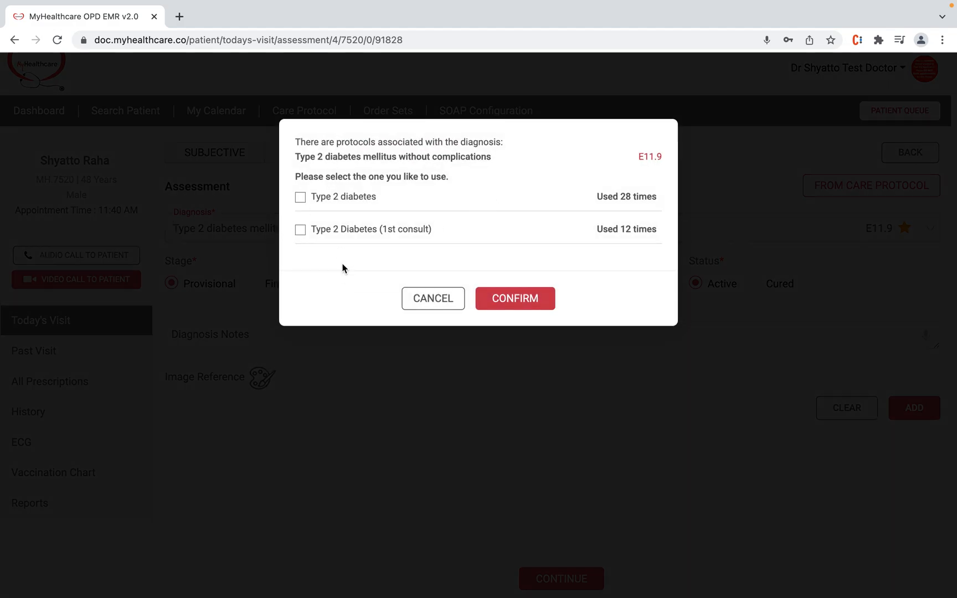
{"action": "left_click", "coordinate": [302, 232]}
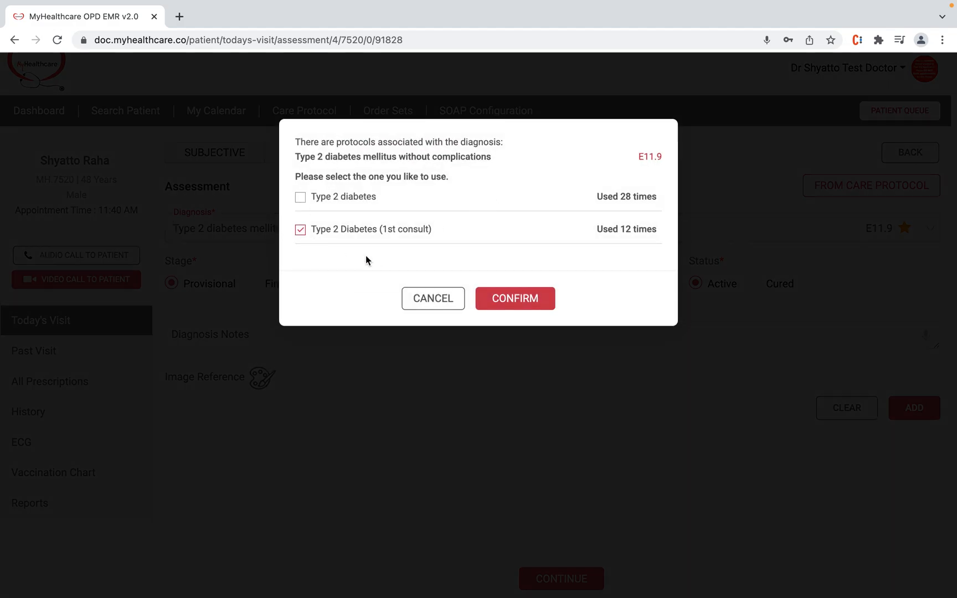
{"action": "left_click", "coordinate": [525, 300]}
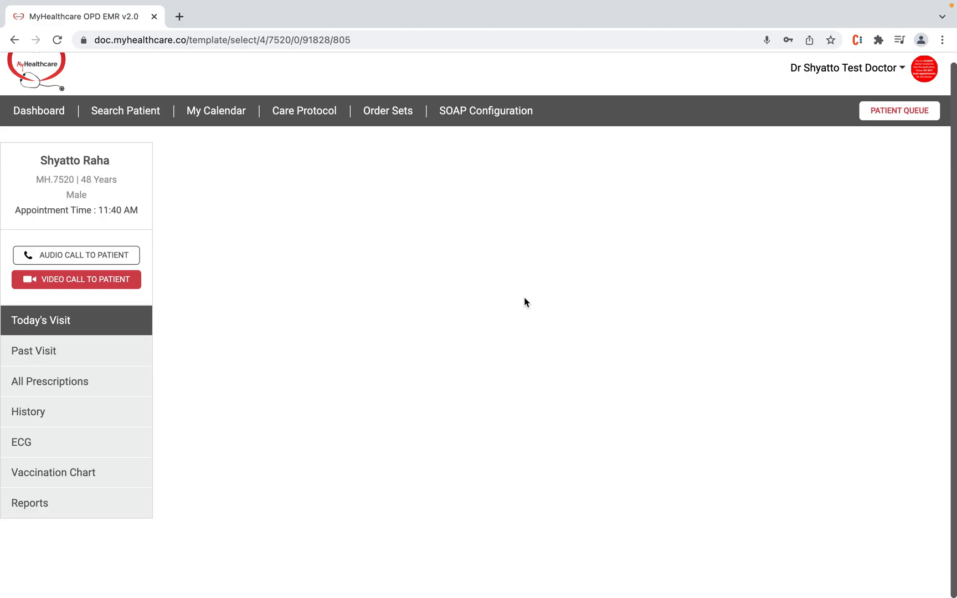
Step: Accept every item from the diabetes protocol with Select All
{"action": "scroll", "coordinate": [524, 299], "scroll_direction": "down", "scroll_amount": 10}
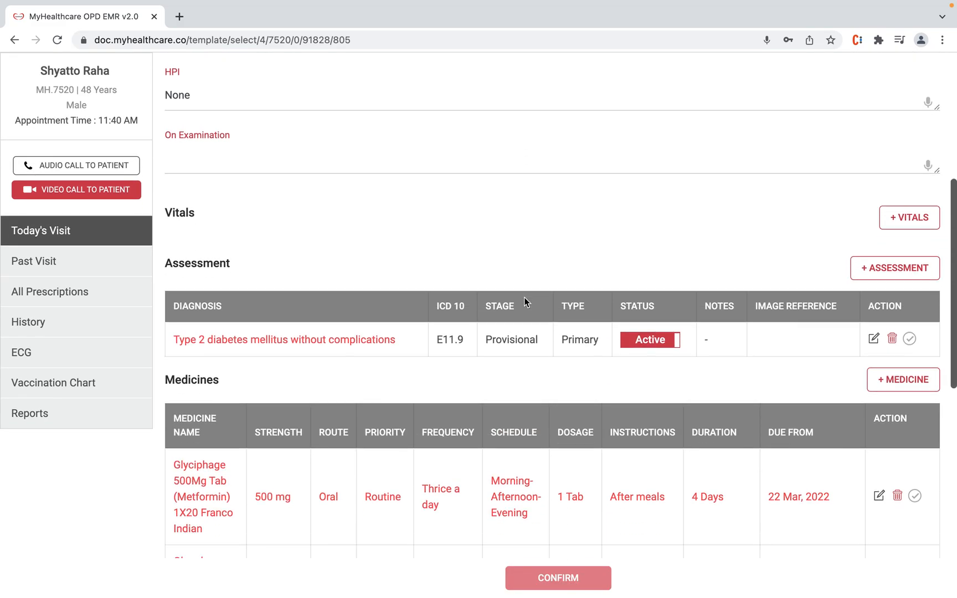
{"action": "scroll", "coordinate": [524, 299], "scroll_direction": "down", "scroll_amount": 1}
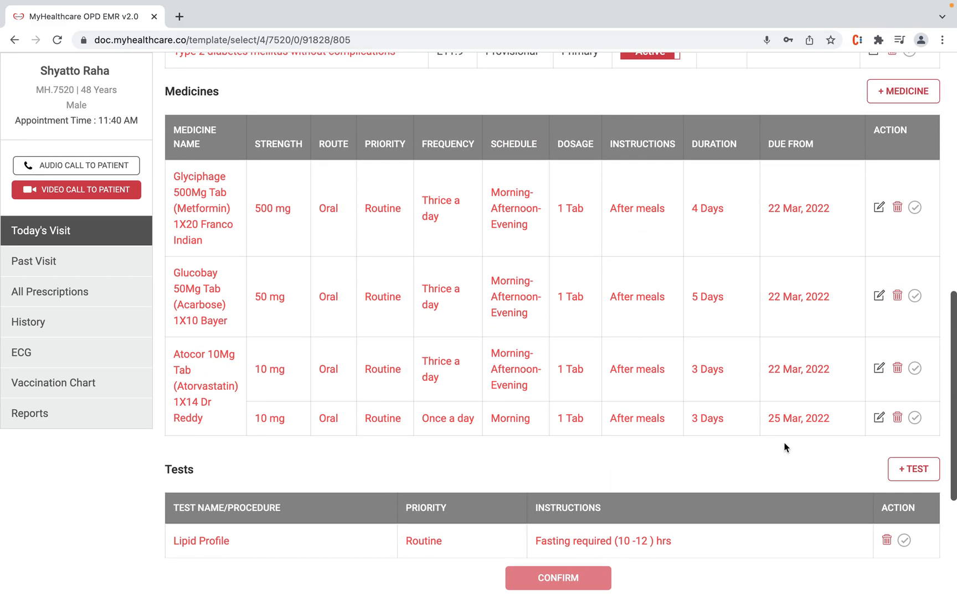
{"action": "scroll", "coordinate": [784, 447], "scroll_direction": "down", "scroll_amount": 6}
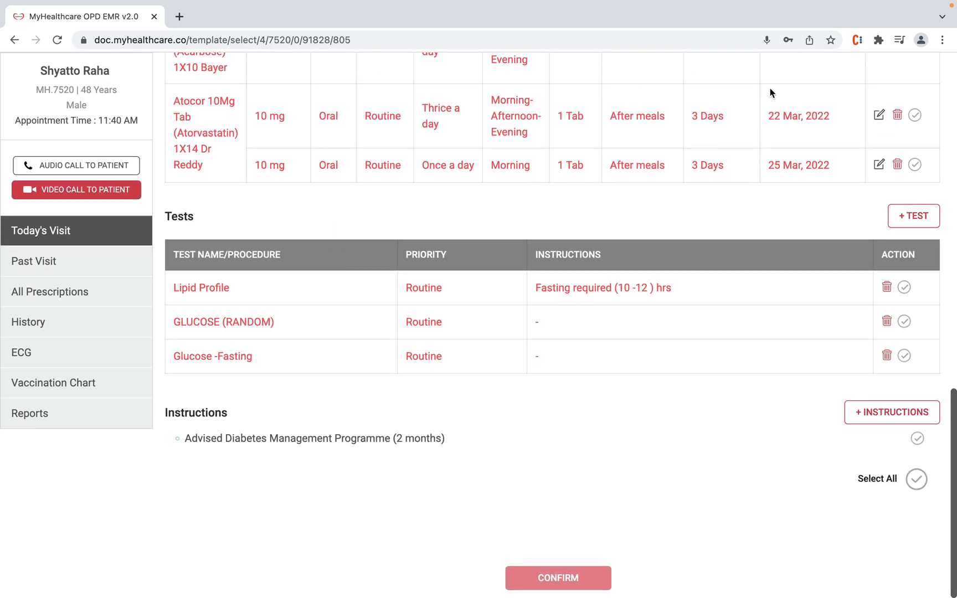
{"action": "left_click", "coordinate": [919, 482]}
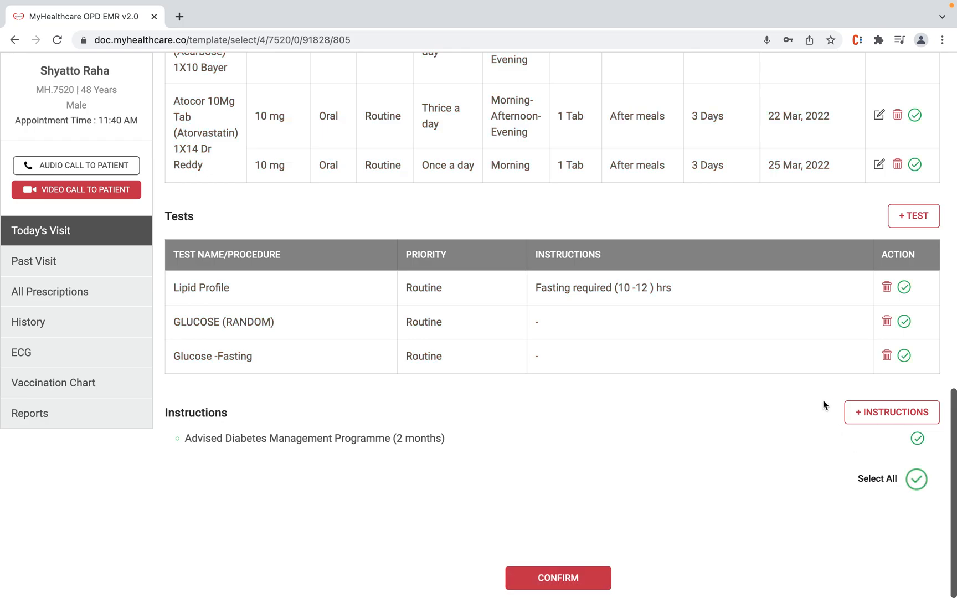
Step: Delete Glyciphage (Metformin) from the protocol's medicines
{"action": "scroll", "coordinate": [823, 401], "scroll_direction": "up", "scroll_amount": 10}
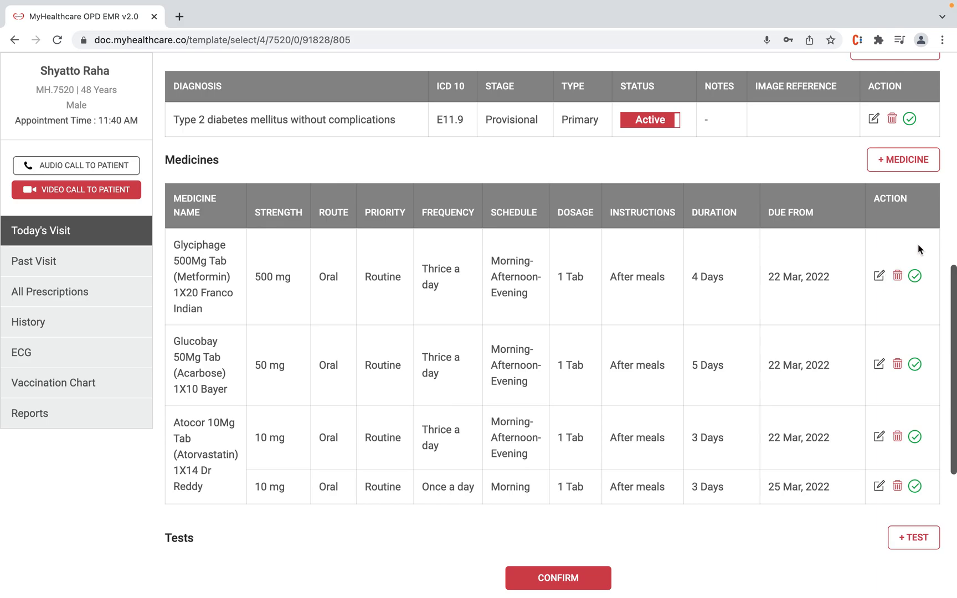
{"action": "left_click", "coordinate": [898, 276]}
{"action": "left_click", "coordinate": [522, 186]}
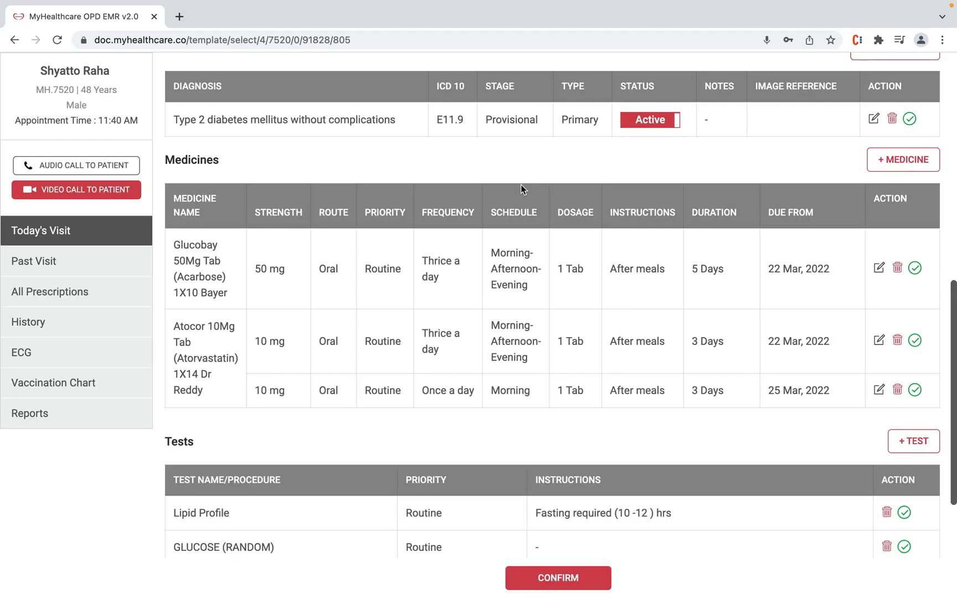
{"action": "left_click", "coordinate": [904, 161]}
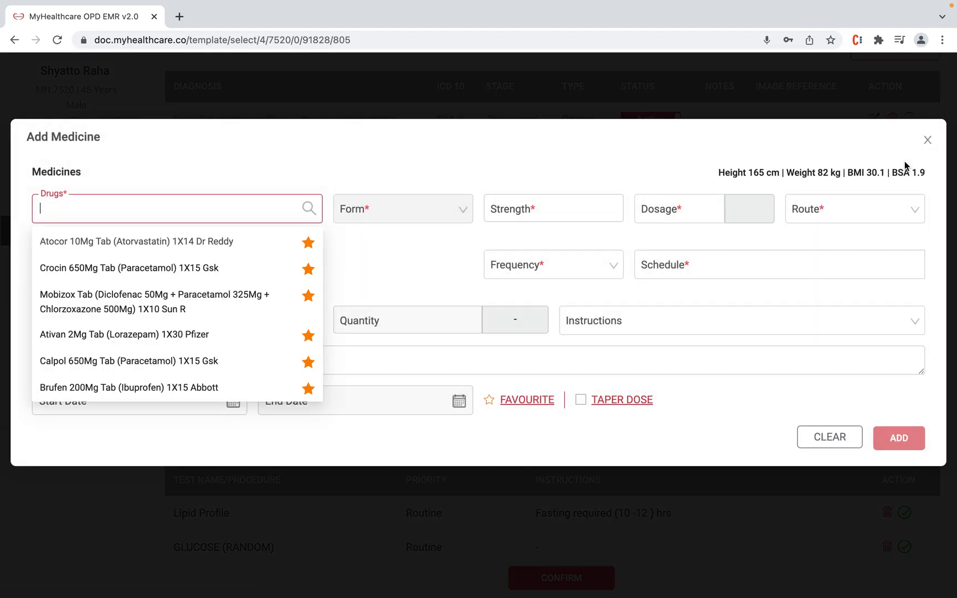
Step: Prescribe Dolopar Tablet 650 mg, one tablet thrice daily for 3 days
{"action": "type", "text": "Dolo"}
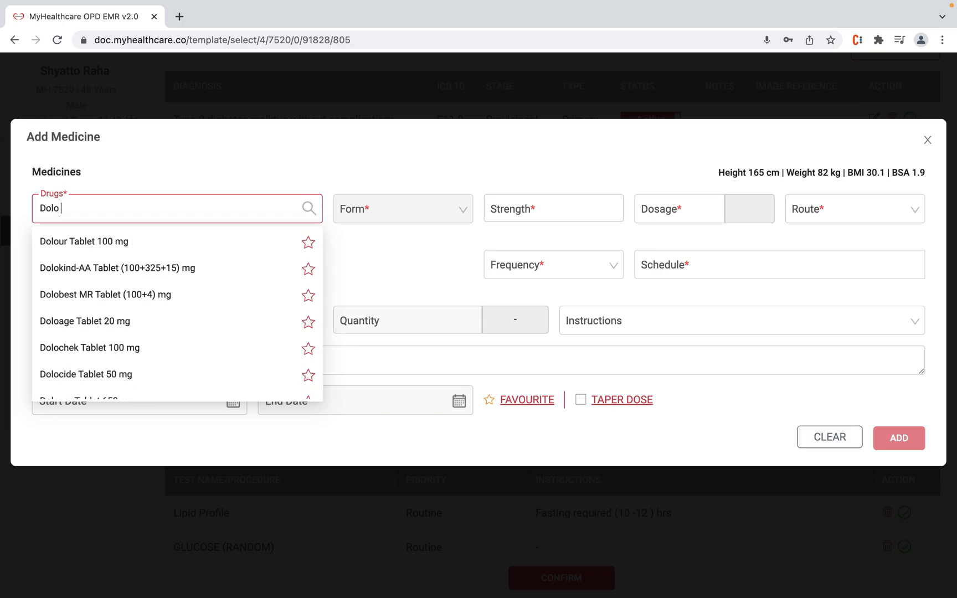
{"action": "type", "text": " 650"}
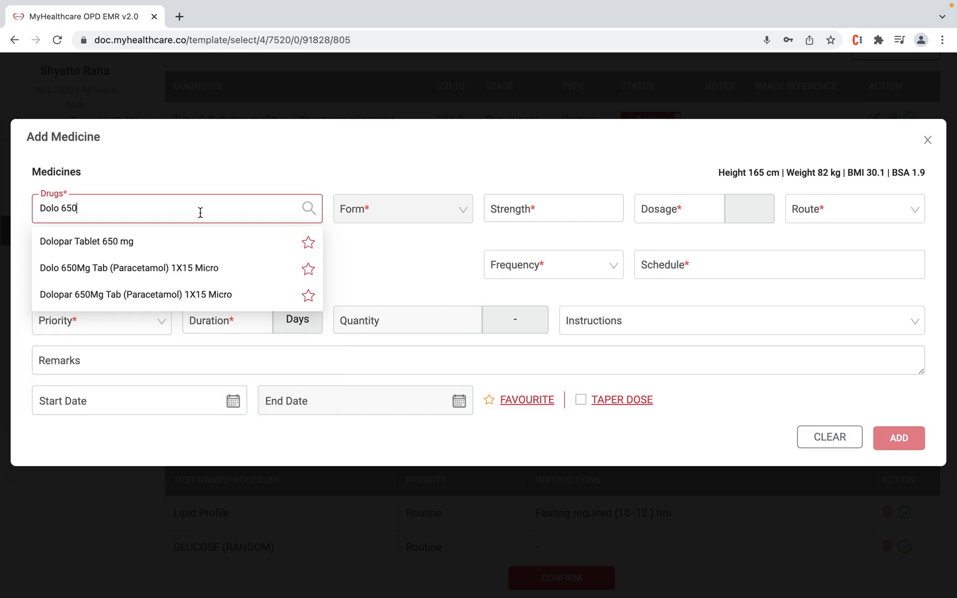
{"action": "left_click", "coordinate": [167, 242]}
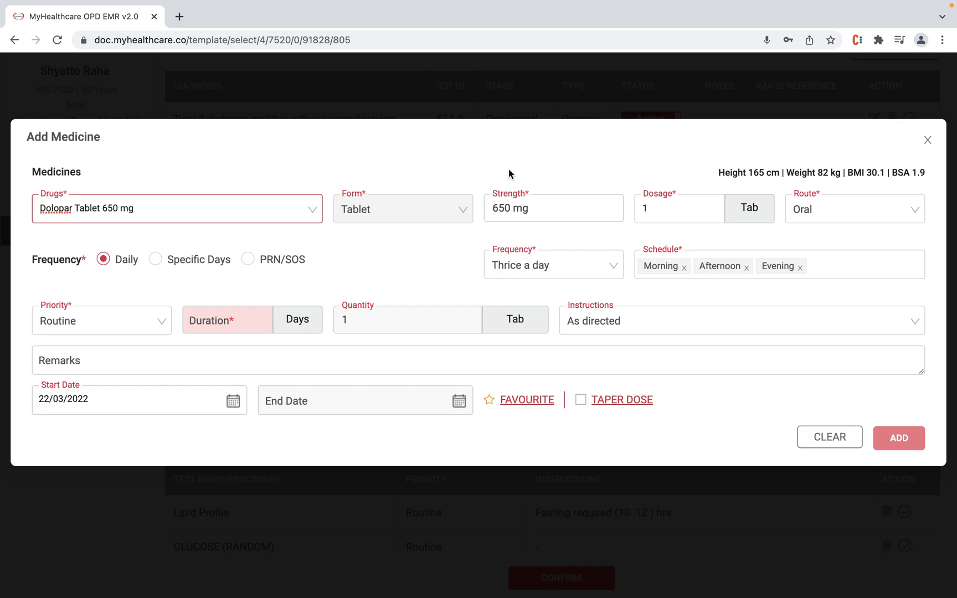
{"action": "left_click", "coordinate": [231, 324]}
{"action": "left_click", "coordinate": [203, 354]}
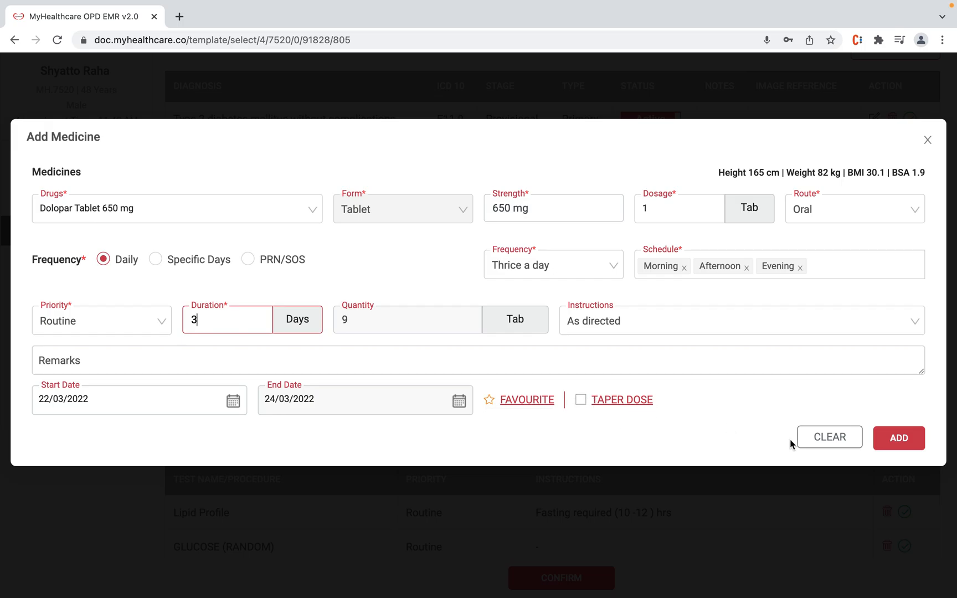
{"action": "left_click", "coordinate": [899, 438]}
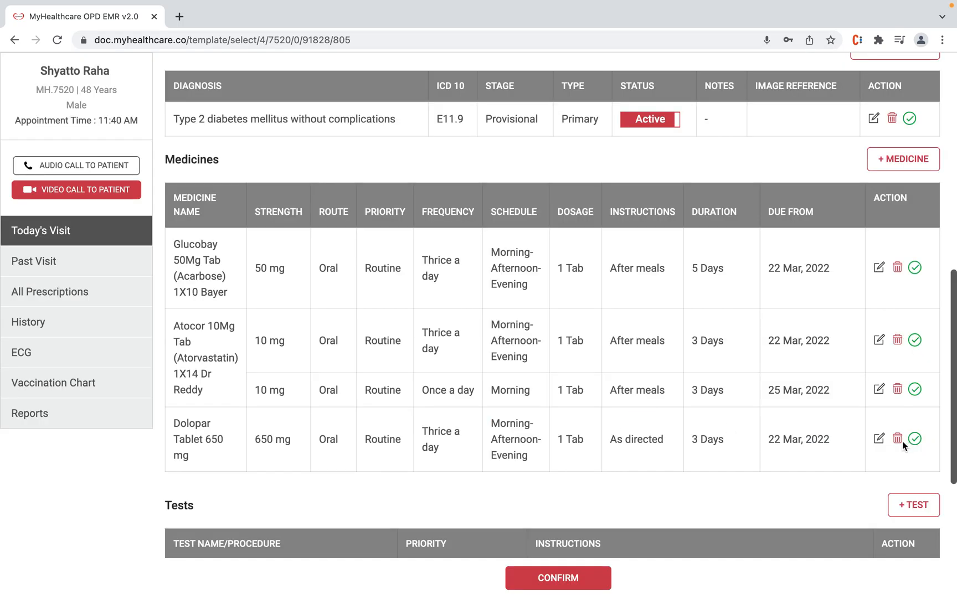
Step: Add the Xray CV Junction - AP & Lateral test to the prescription
{"action": "scroll", "coordinate": [781, 490], "scroll_direction": "down", "scroll_amount": 5}
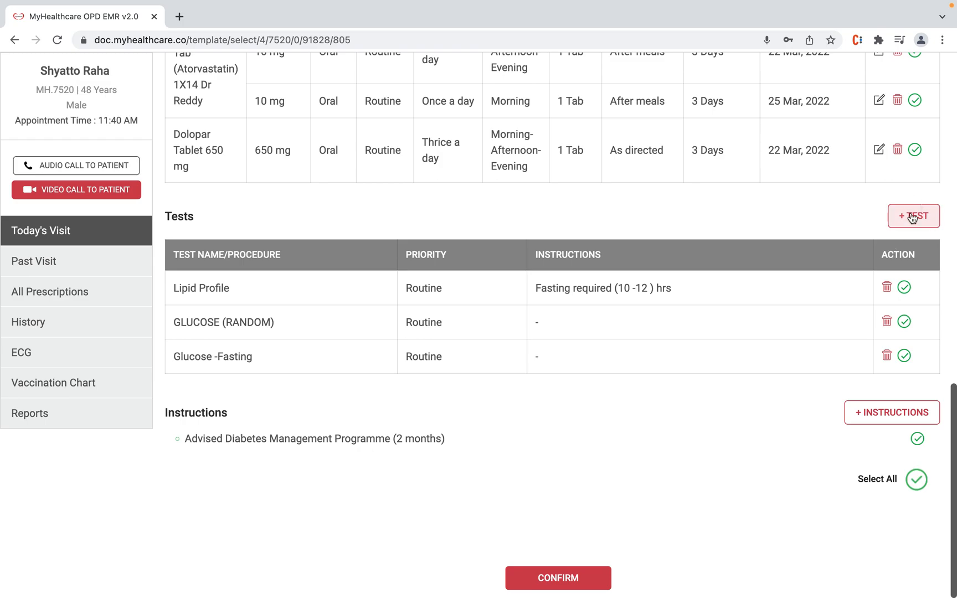
{"action": "left_click", "coordinate": [912, 221]}
{"action": "type", "text": "xra"}
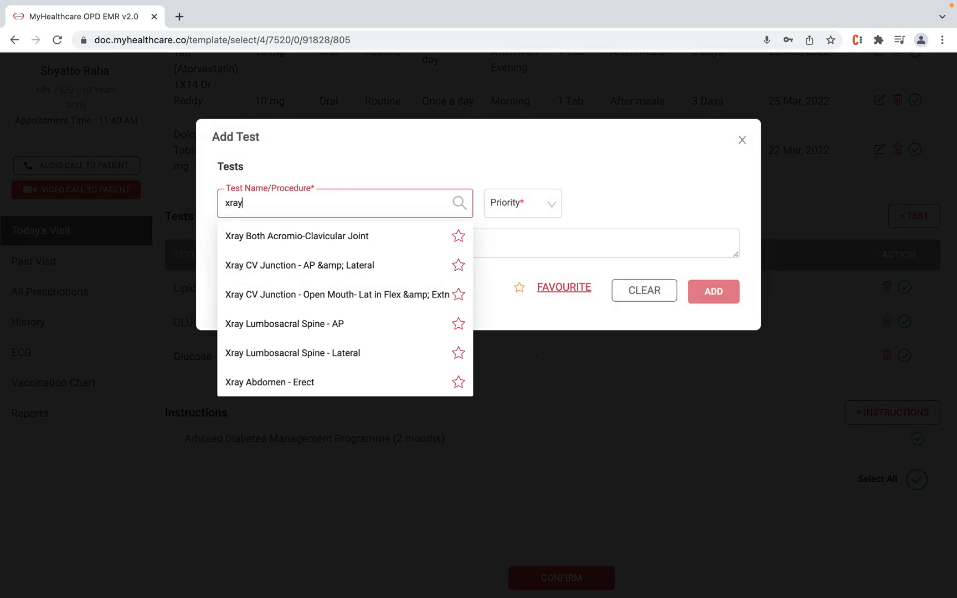
{"action": "type", "text": "y"}
{"action": "left_click", "coordinate": [359, 269]}
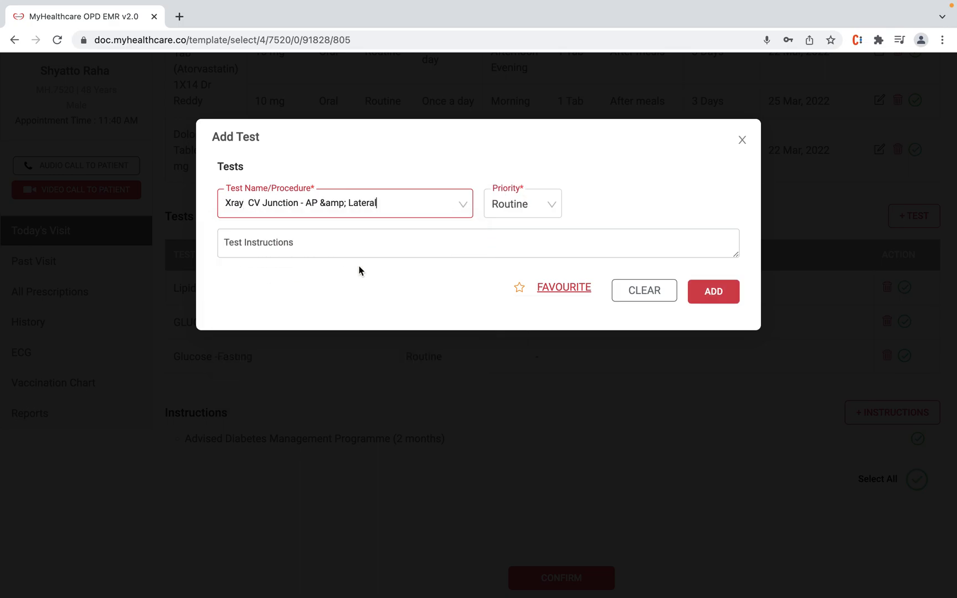
{"action": "left_click", "coordinate": [720, 296]}
Step: Add the 'Avoid high calorie diet' patient instruction and save it
{"action": "scroll", "coordinate": [665, 419], "scroll_direction": "down", "scroll_amount": 2}
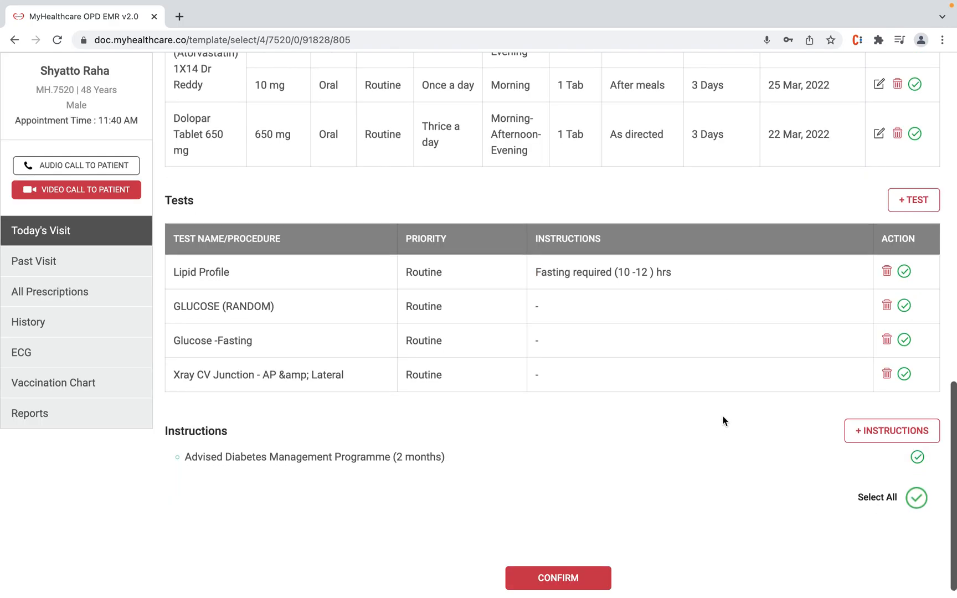
{"action": "left_click", "coordinate": [894, 412]}
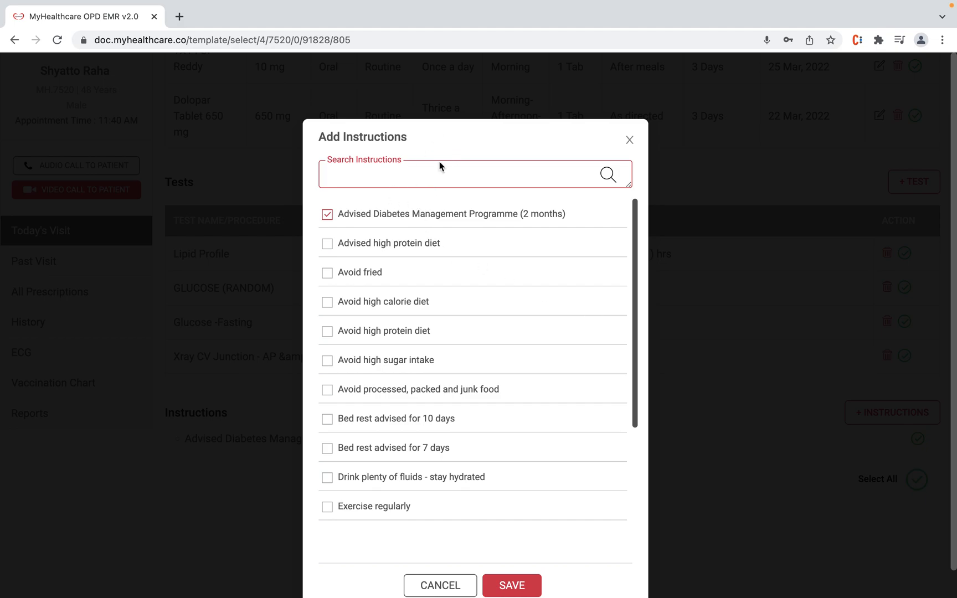
{"action": "left_click", "coordinate": [328, 273]}
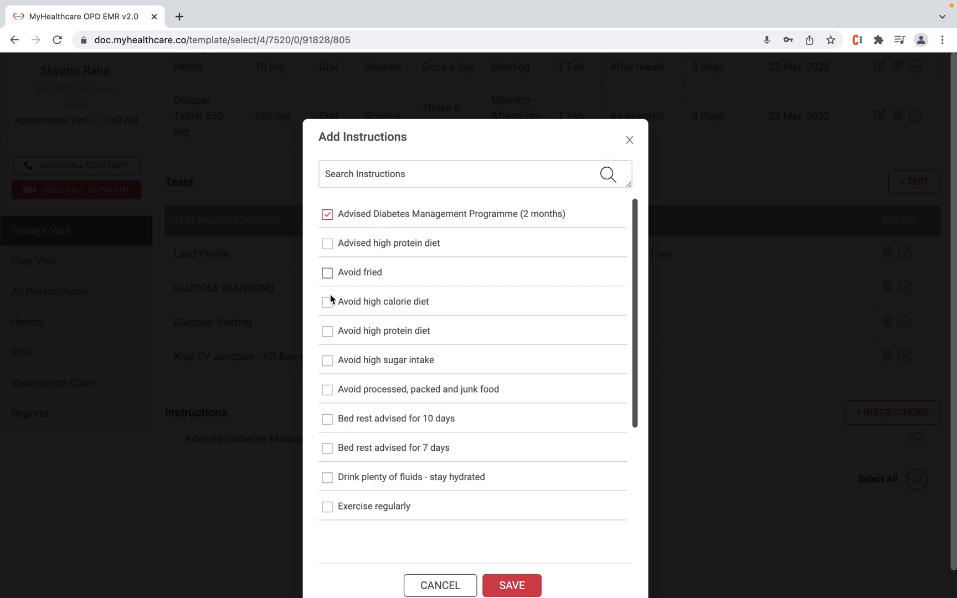
{"action": "left_click", "coordinate": [513, 587]}
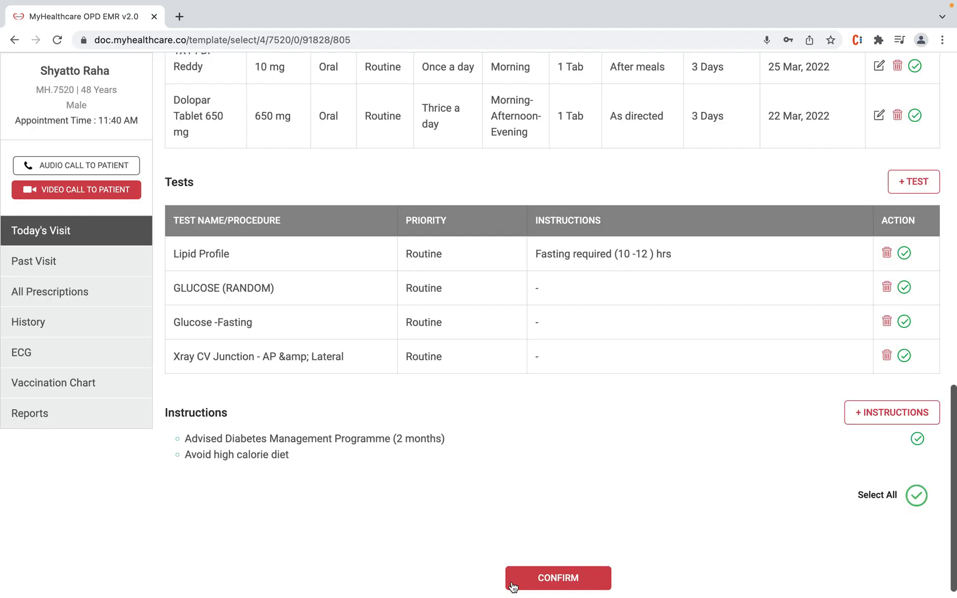
Step: Confirm today's prescription and set the follow-up to 3 days
{"action": "left_click", "coordinate": [560, 579]}
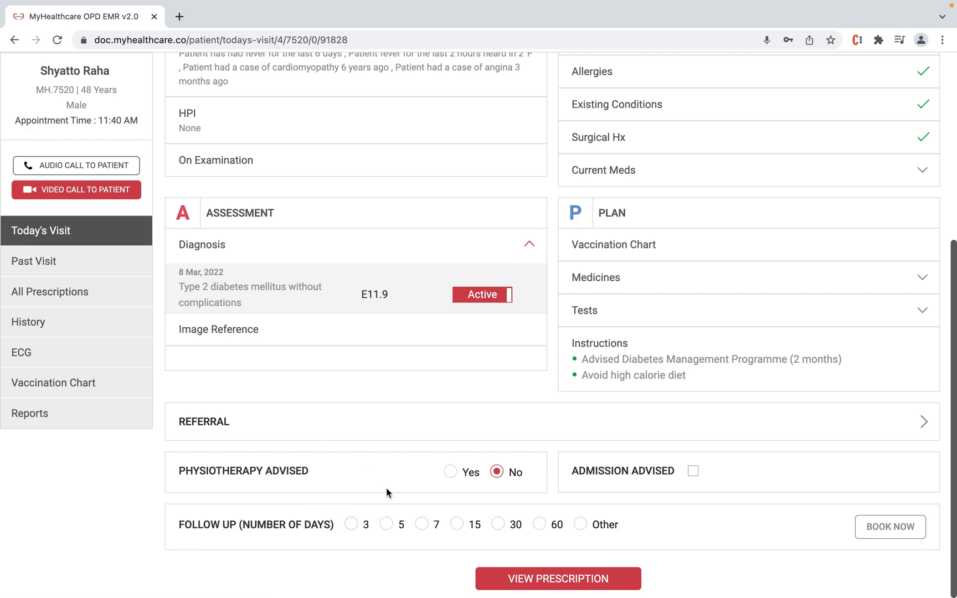
{"action": "left_click", "coordinate": [351, 525]}
{"action": "left_click", "coordinate": [903, 530]}
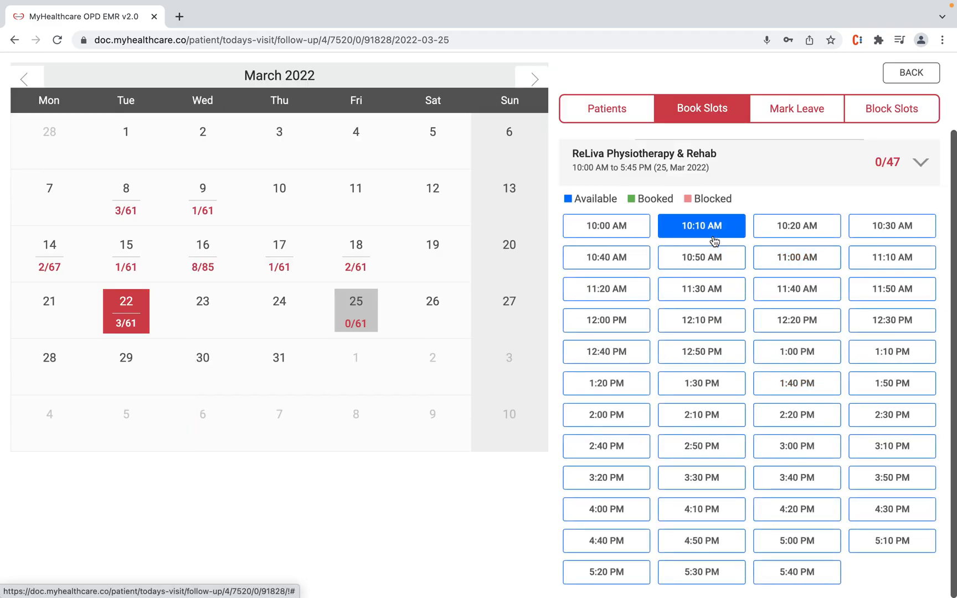
Step: Book the follow-up in the 10:00 AM slot on Friday 25 Mar 2022
{"action": "left_click", "coordinate": [618, 227]}
{"action": "left_click", "coordinate": [484, 325]}
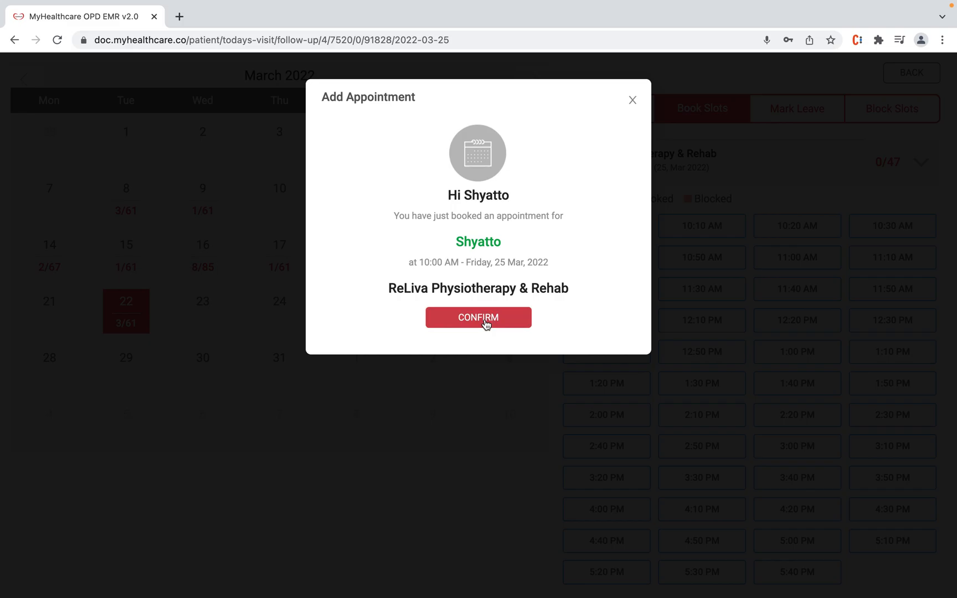
{"action": "left_click", "coordinate": [485, 324]}
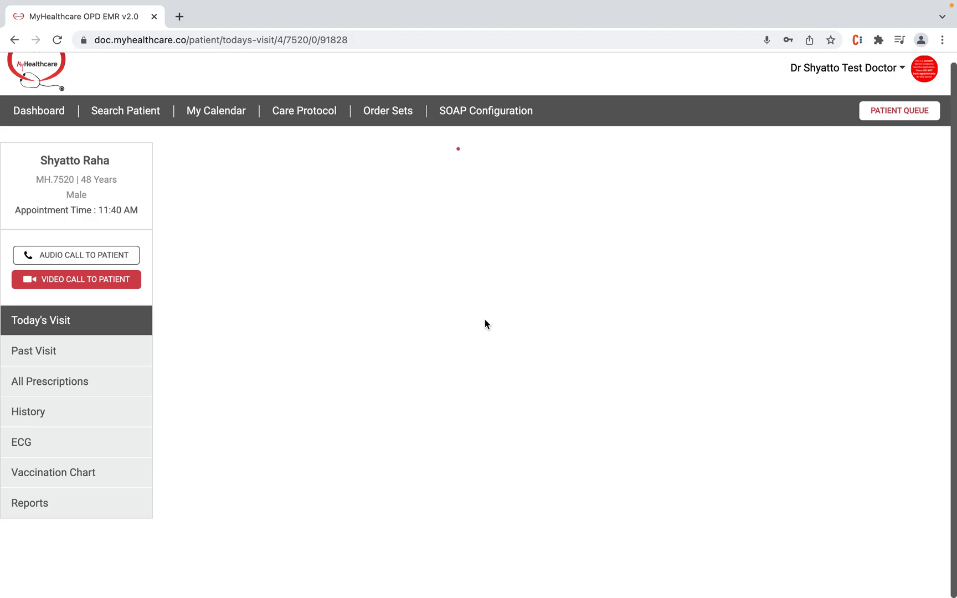
{"action": "scroll", "coordinate": [520, 393], "scroll_direction": "down", "scroll_amount": 2}
{"action": "scroll", "coordinate": [520, 392], "scroll_direction": "down", "scroll_amount": 4}
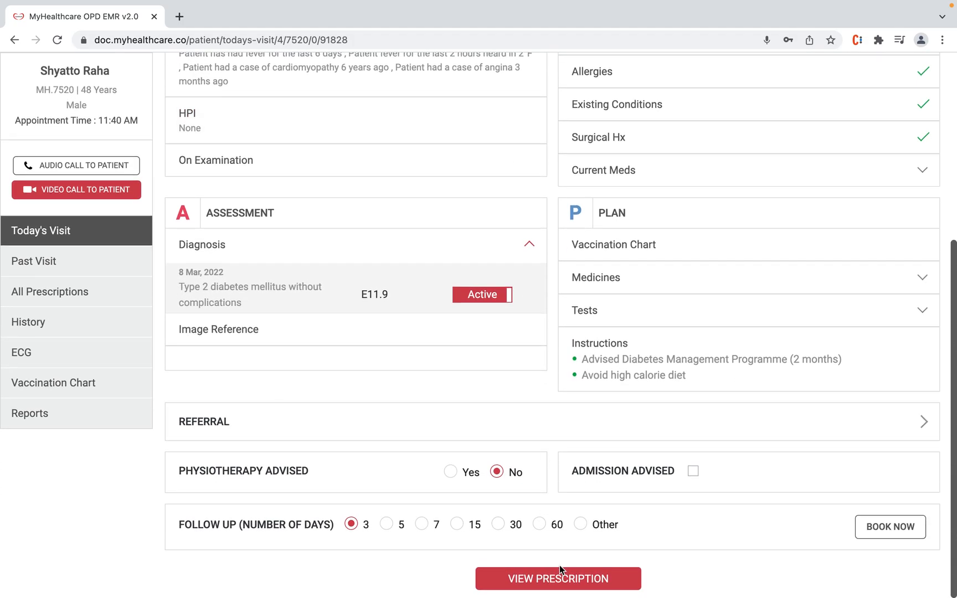
Step: Review the full prescription tables, then print it and complete the consult
{"action": "left_click", "coordinate": [559, 576]}
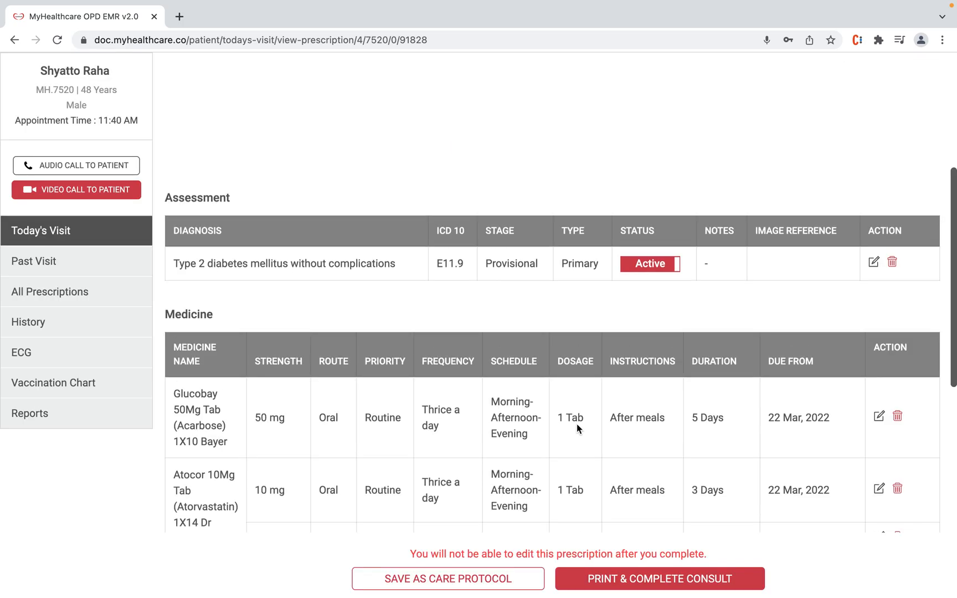
{"action": "scroll", "coordinate": [577, 429], "scroll_direction": "down", "scroll_amount": 5}
{"action": "scroll", "coordinate": [577, 425], "scroll_direction": "down", "scroll_amount": 6}
{"action": "scroll", "coordinate": [576, 425], "scroll_direction": "up", "scroll_amount": 12}
{"action": "scroll", "coordinate": [576, 427], "scroll_direction": "down", "scroll_amount": 9}
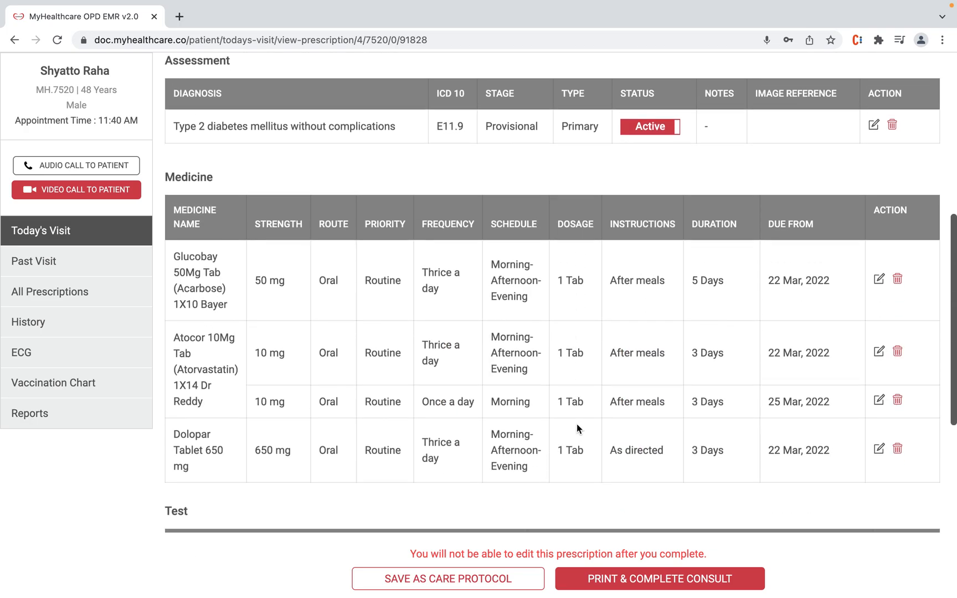
{"action": "left_click", "coordinate": [659, 581]}
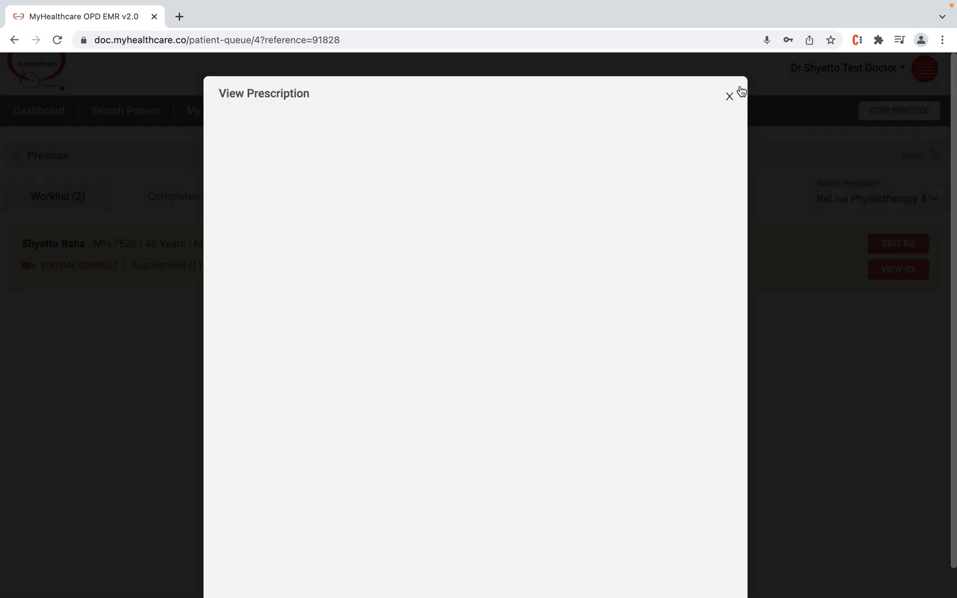
{"action": "left_click", "coordinate": [740, 87]}
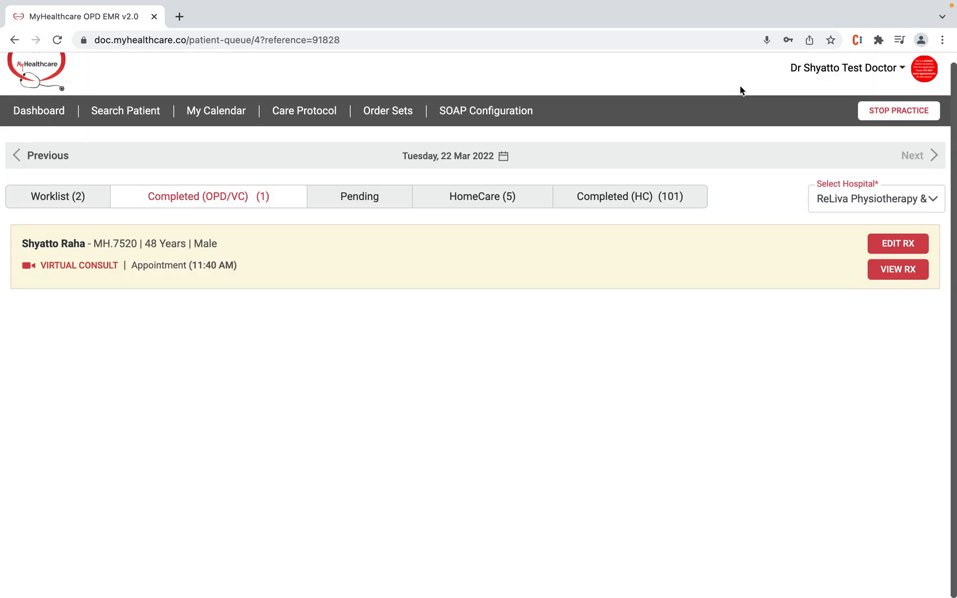
{"action": "left_click", "coordinate": [894, 273]}
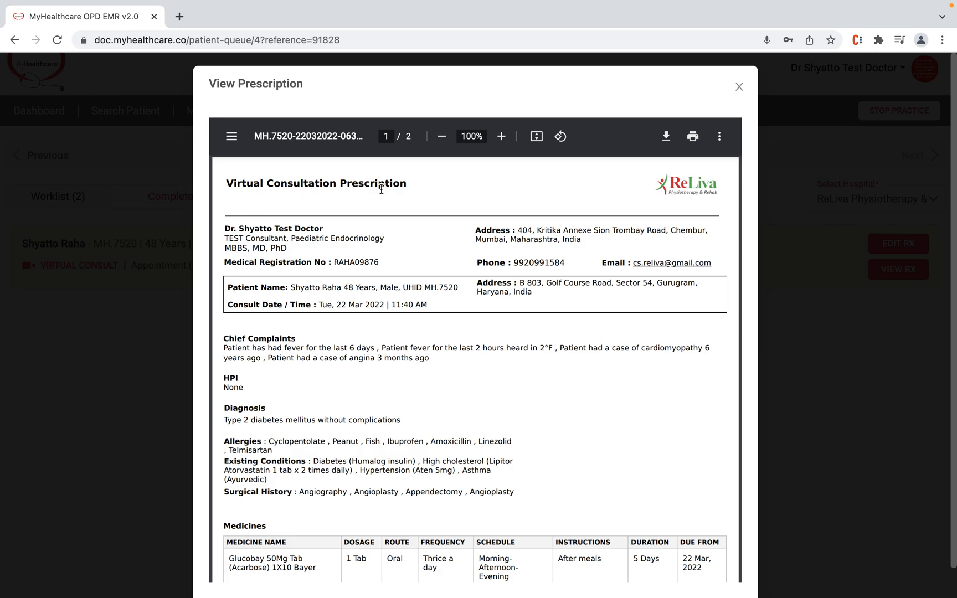
{"action": "scroll", "coordinate": [329, 333], "scroll_direction": "down", "scroll_amount": 2}
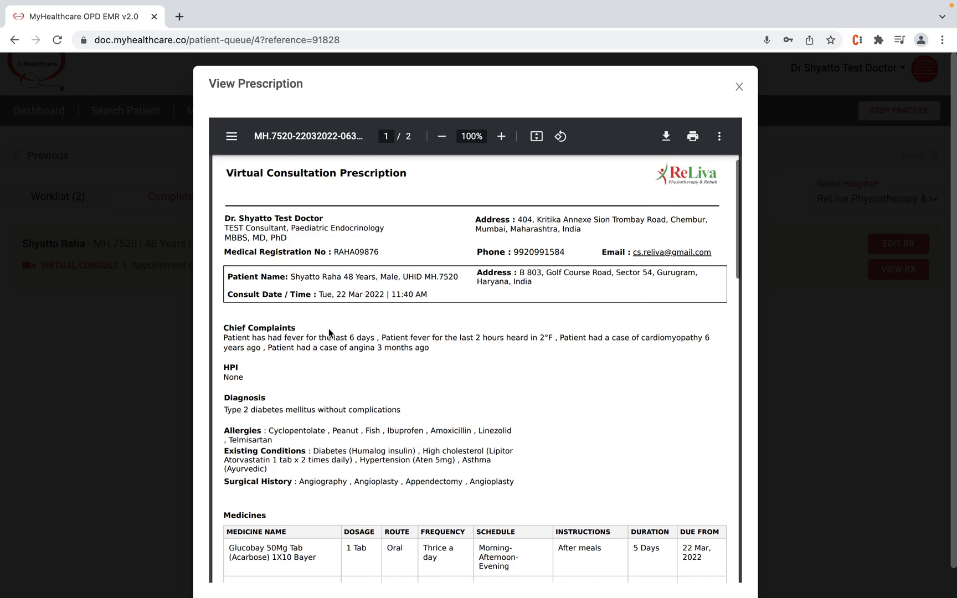
{"action": "scroll", "coordinate": [322, 406], "scroll_direction": "down", "scroll_amount": 4}
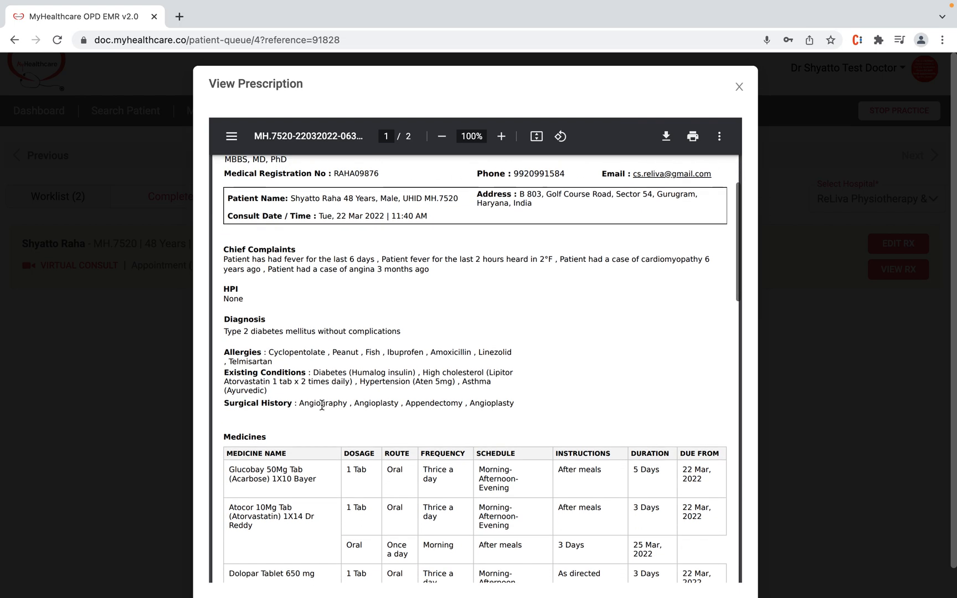
{"action": "scroll", "coordinate": [322, 406], "scroll_direction": "up", "scroll_amount": 2}
{"action": "scroll", "coordinate": [322, 405], "scroll_direction": "up", "scroll_amount": 4}
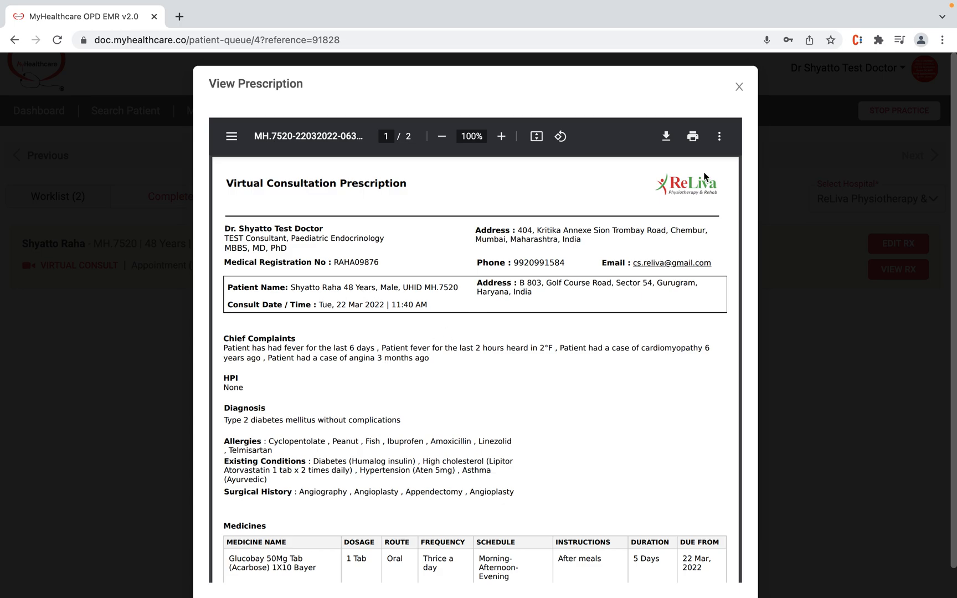
{"action": "left_click", "coordinate": [739, 87]}
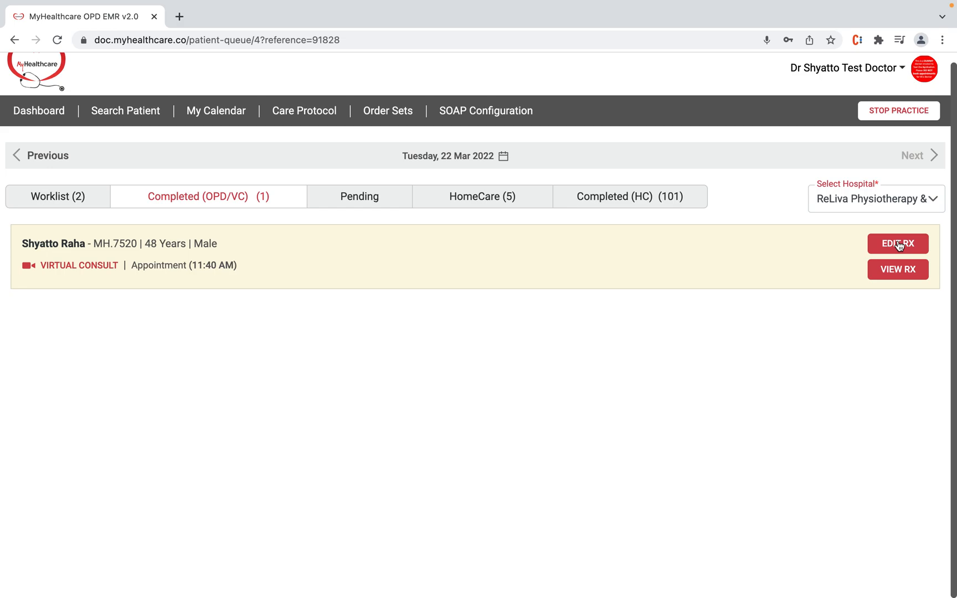
Step: Open the patient's 12:00 PM follow-up from the Worklist and view their Past Visit list
{"action": "left_click", "coordinate": [68, 201]}
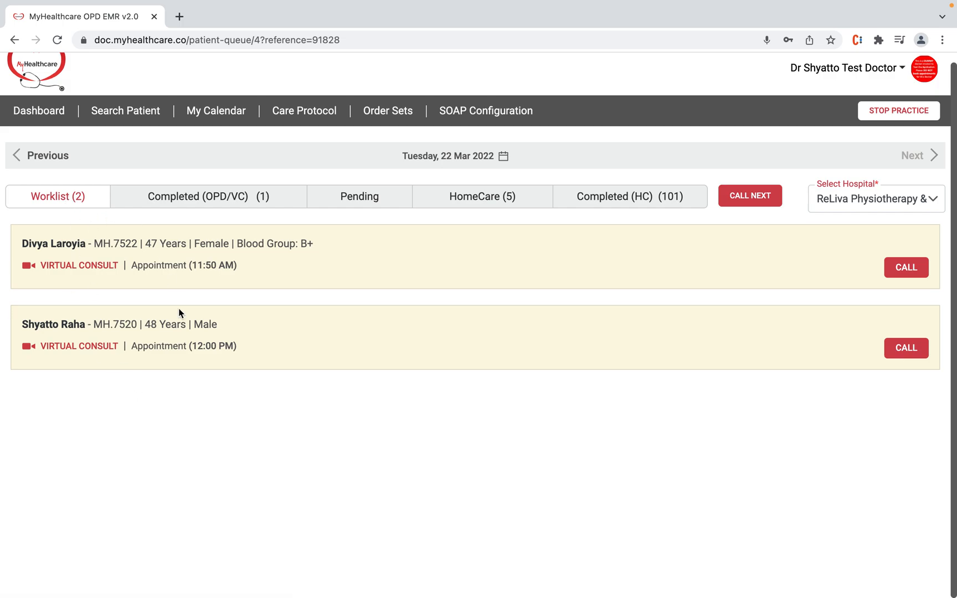
{"action": "left_click", "coordinate": [140, 347]}
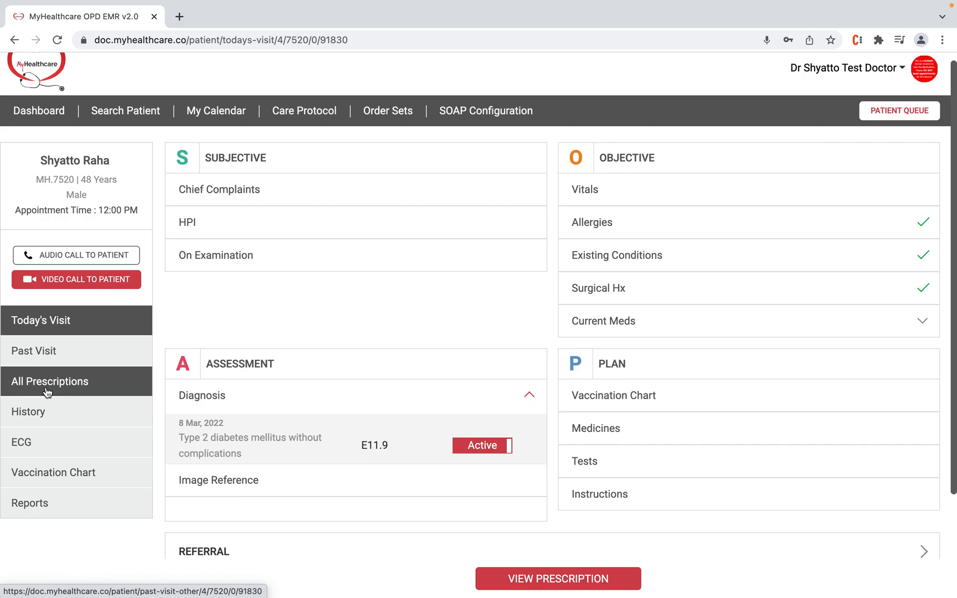
{"action": "left_click", "coordinate": [59, 352]}
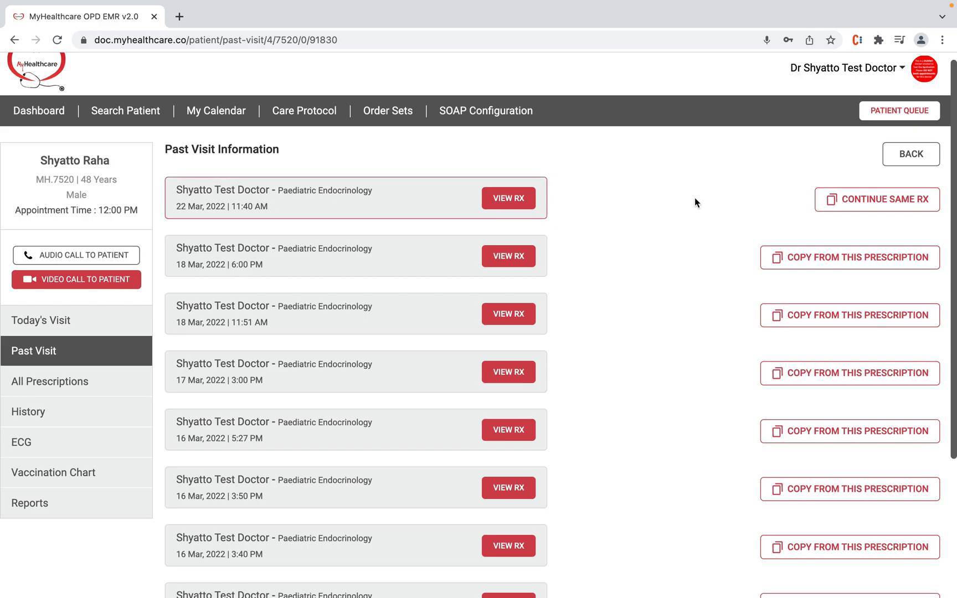
Step: Copy all medicines, tests and instructions from the 22 Mar 2022 visit into today's visit with Continue Same Rx
{"action": "left_click", "coordinate": [846, 202]}
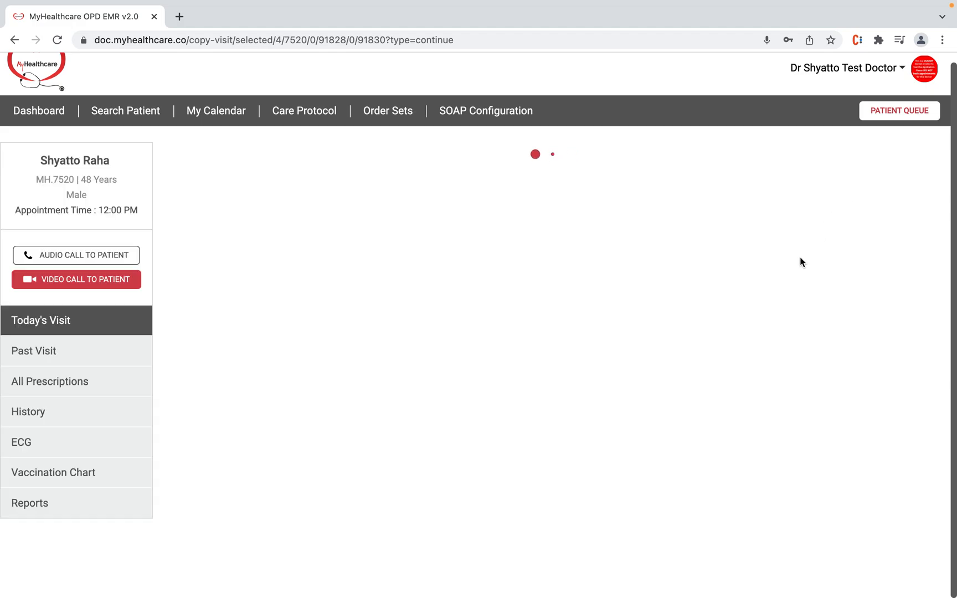
{"action": "scroll", "coordinate": [768, 326], "scroll_direction": "down", "scroll_amount": 3}
{"action": "scroll", "coordinate": [768, 328], "scroll_direction": "down", "scroll_amount": 10}
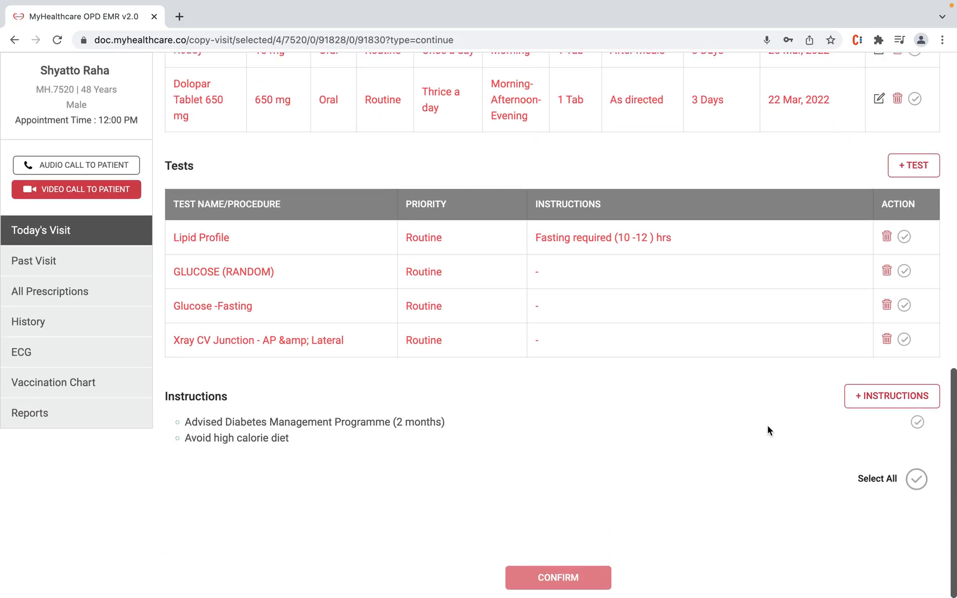
{"action": "left_click", "coordinate": [922, 481]}
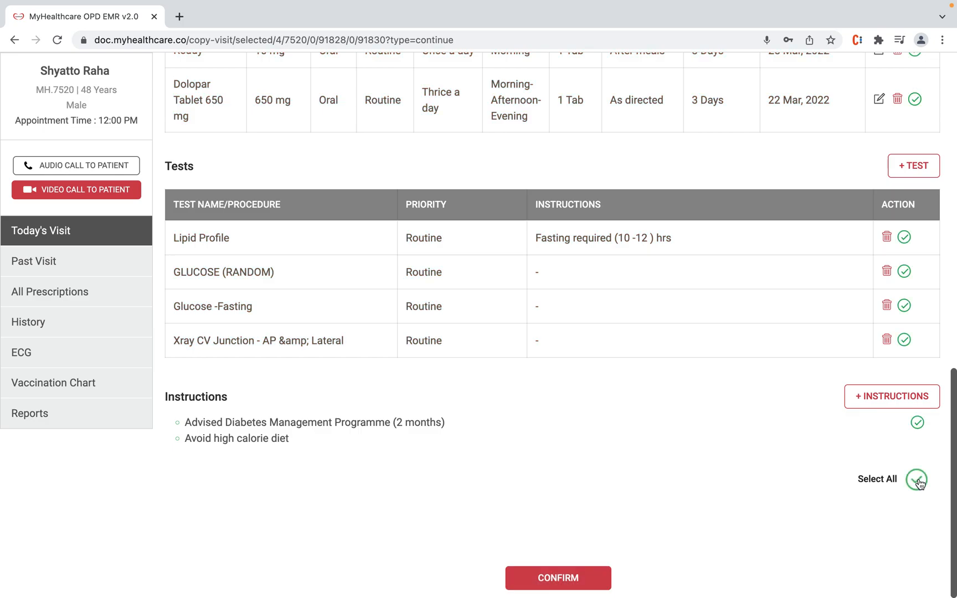
{"action": "left_click", "coordinate": [565, 587]}
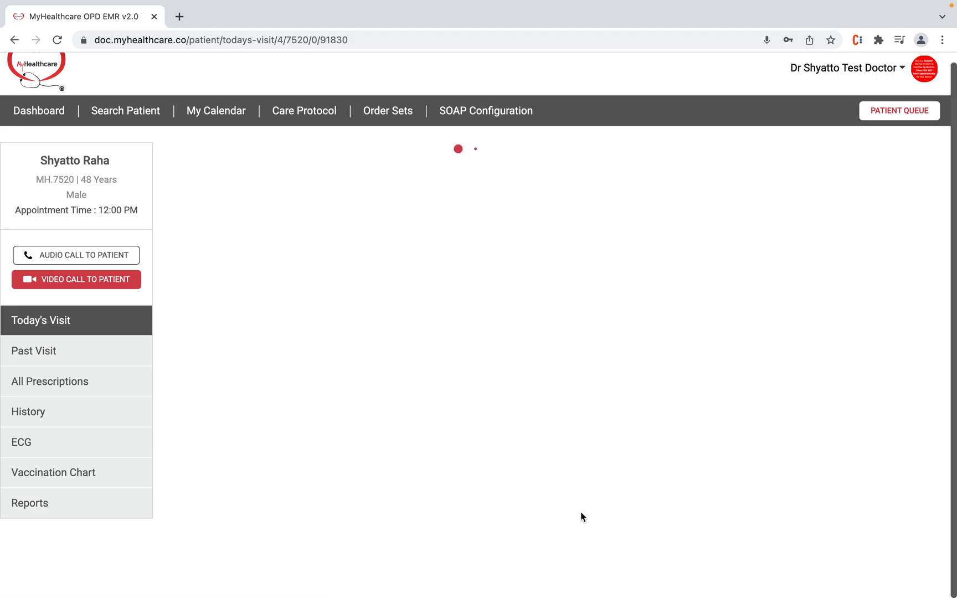
{"action": "scroll", "coordinate": [599, 429], "scroll_direction": "down", "scroll_amount": 3}
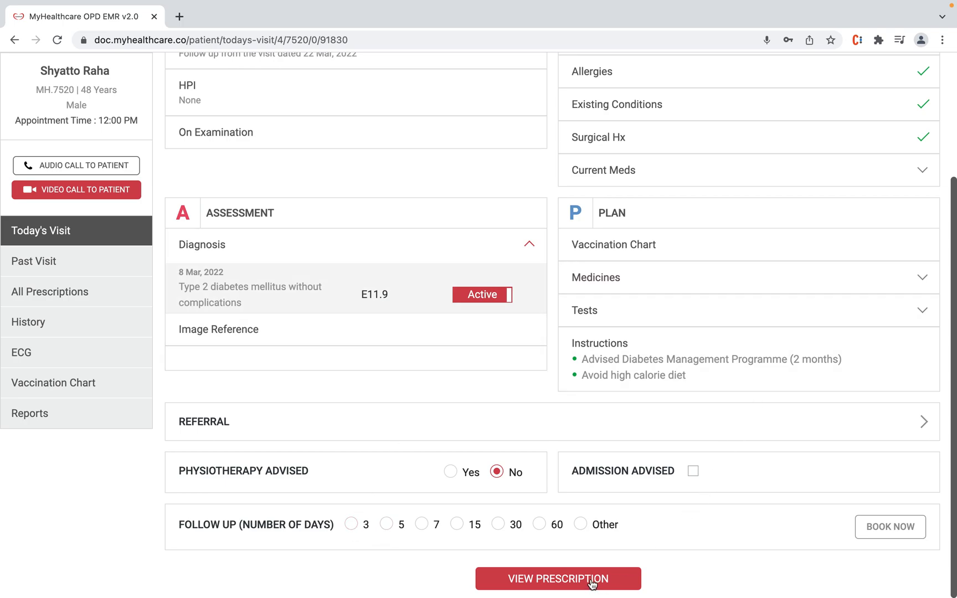
Step: Preview today's prescription, then view the Care Protocol List
{"action": "scroll", "coordinate": [682, 321], "scroll_direction": "up", "scroll_amount": 1}
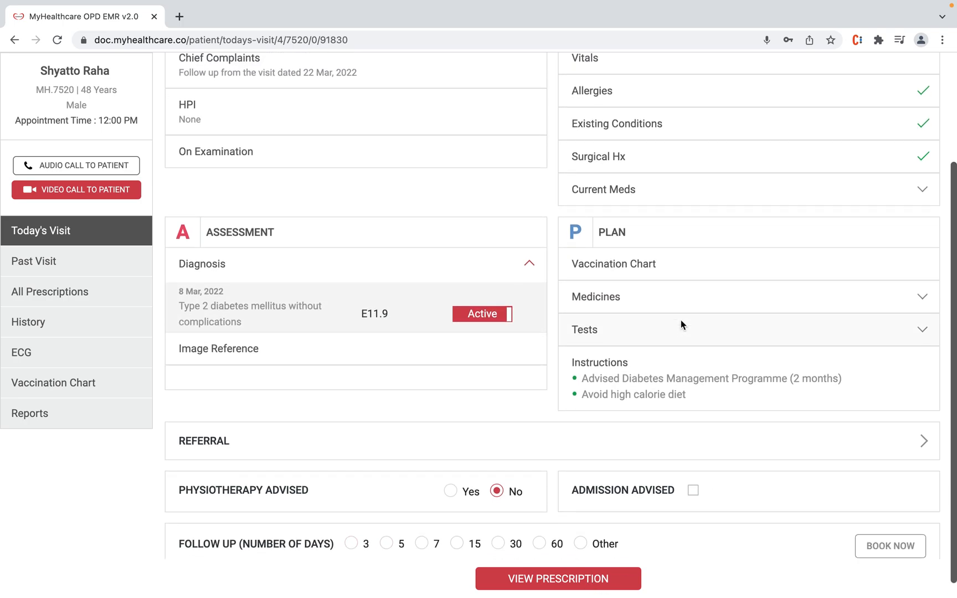
{"action": "left_click", "coordinate": [571, 576]}
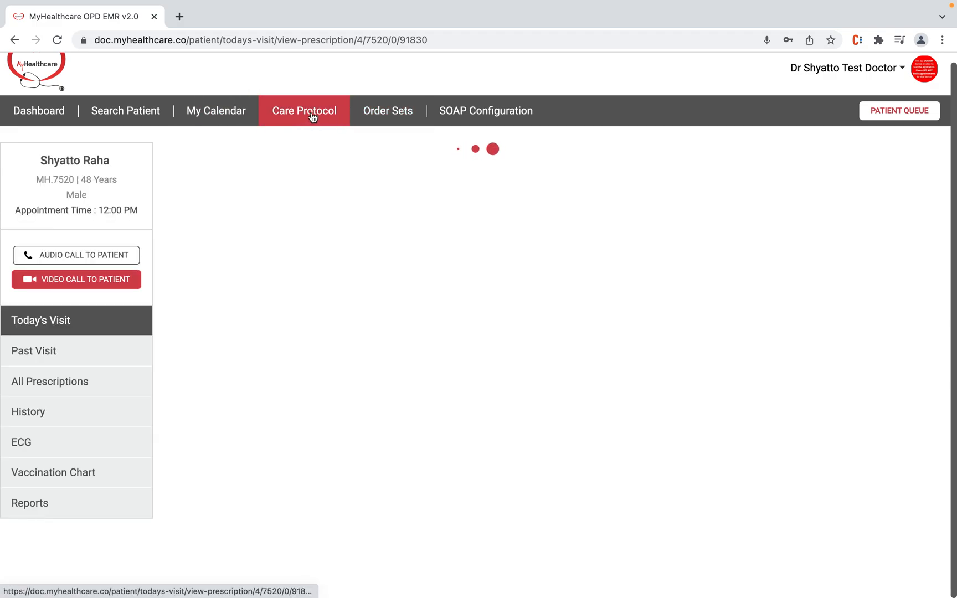
{"action": "scroll", "coordinate": [314, 120], "scroll_direction": "up", "scroll_amount": 3}
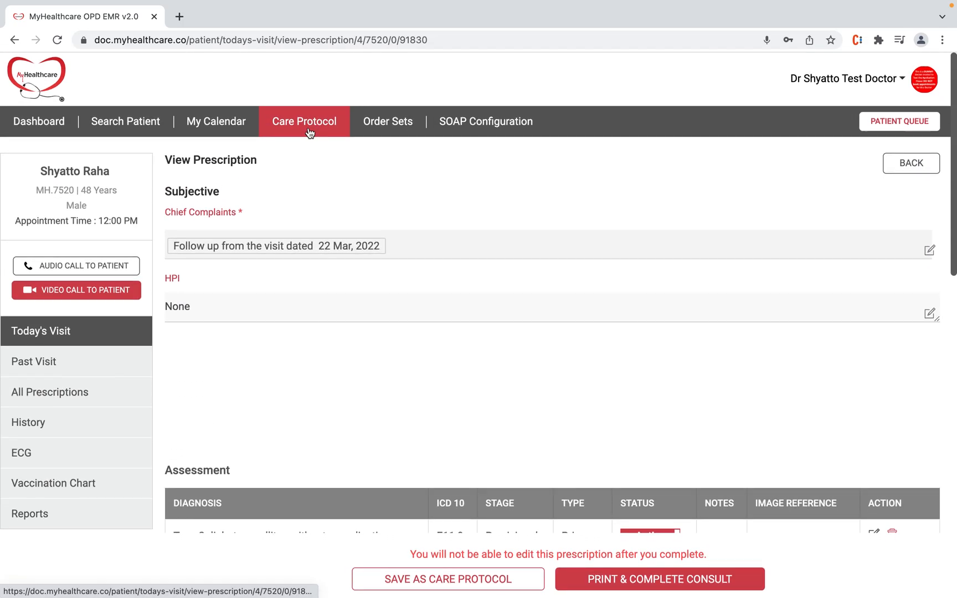
{"action": "left_click", "coordinate": [317, 123]}
{"action": "left_click", "coordinate": [314, 150]}
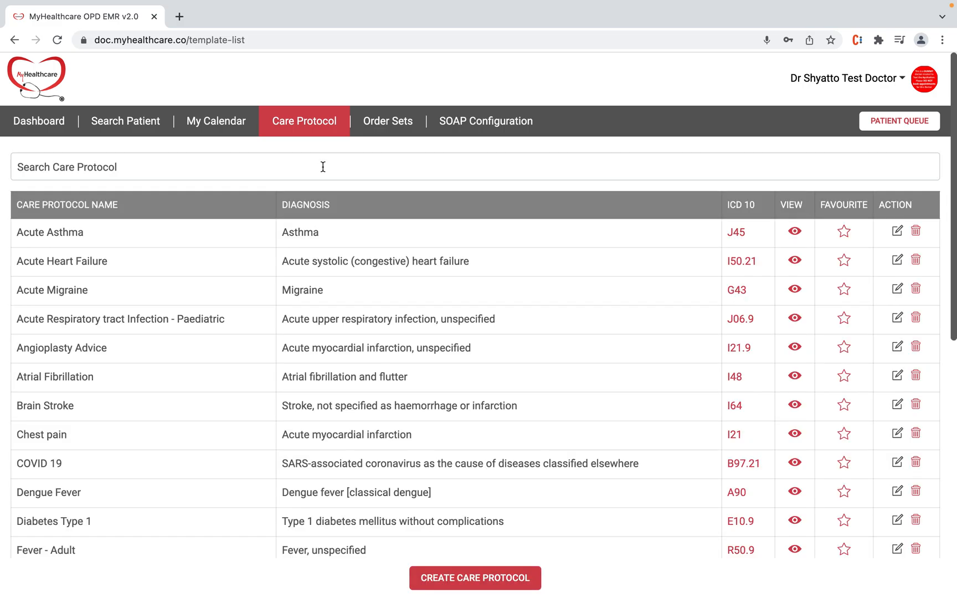
Step: Return to the Dashboard showing ReLiva Physiotherapy & Rehab with 2 VC, 5 HomeCare, 1 Completed
{"action": "left_click", "coordinate": [310, 124]}
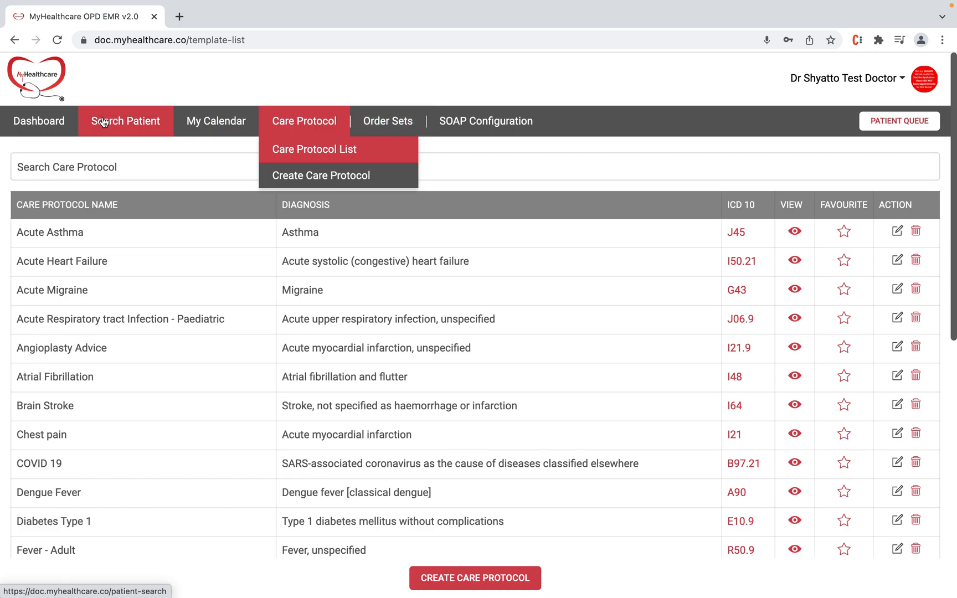
{"action": "left_click", "coordinate": [47, 76]}
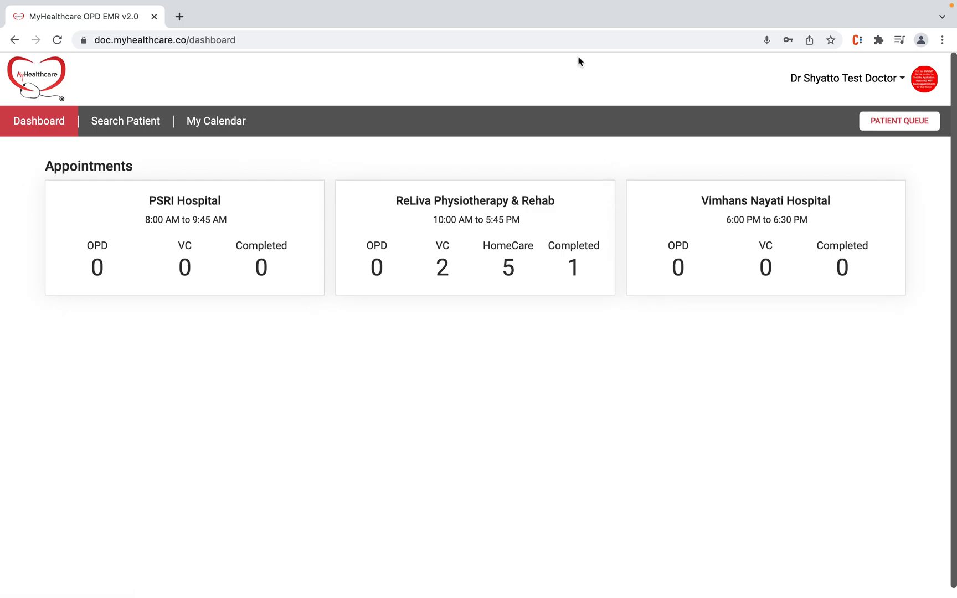
{"action": "mouse_move", "coordinate": [586, 3]}
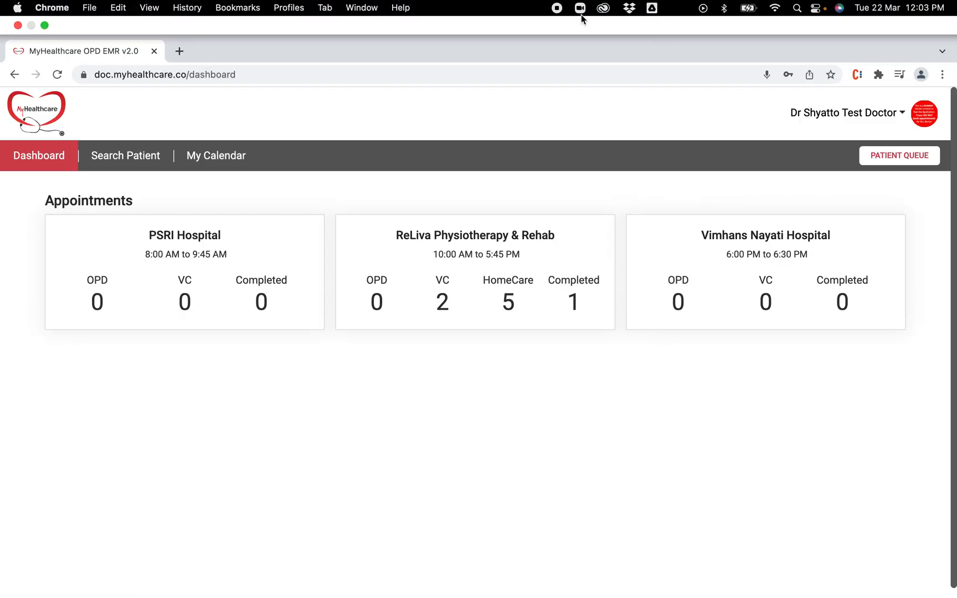